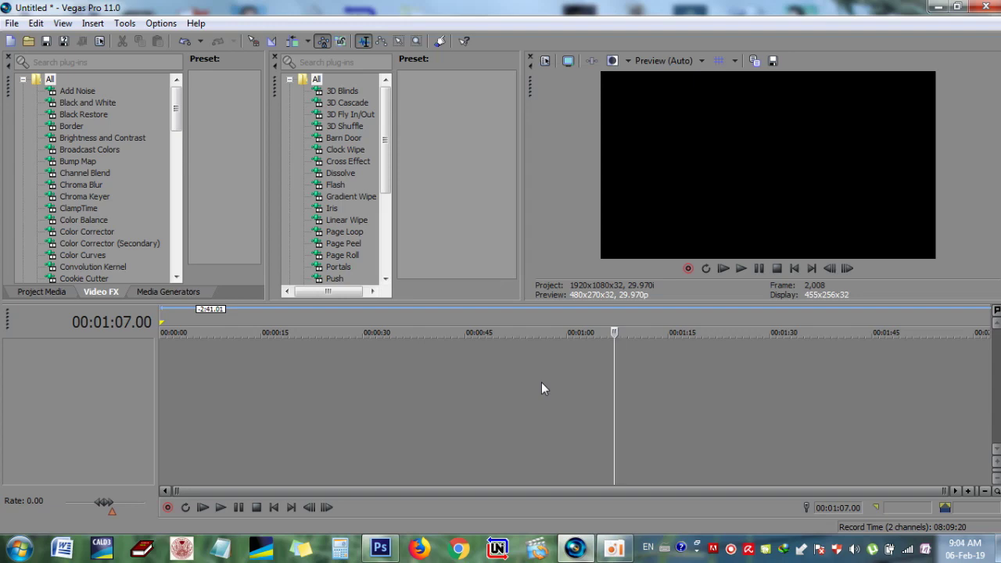
Add the khoeng pros srolanh video from the Documents library to the timeline and delete its video event, keeping only the audio.
key("super+e")
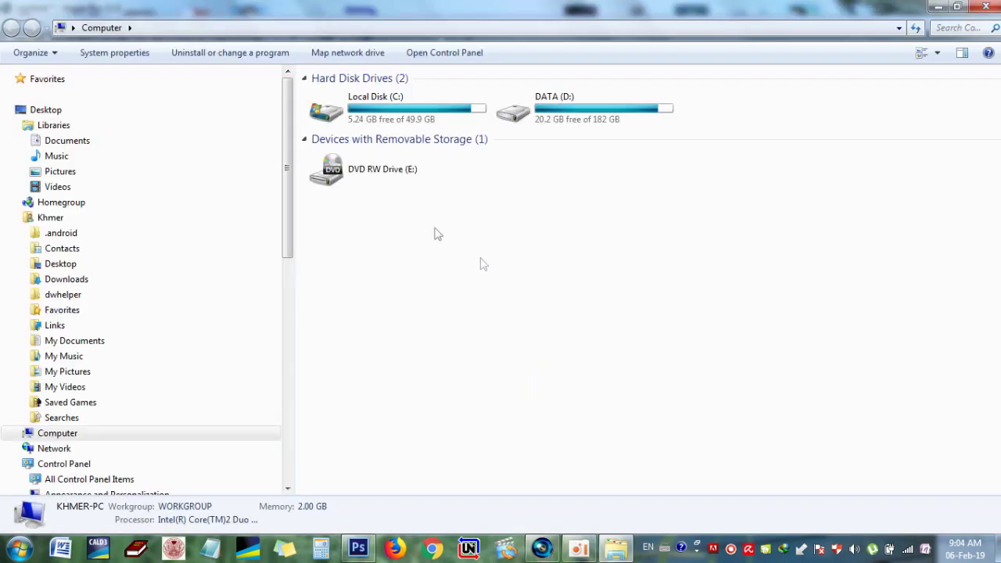
left_click(61, 144)
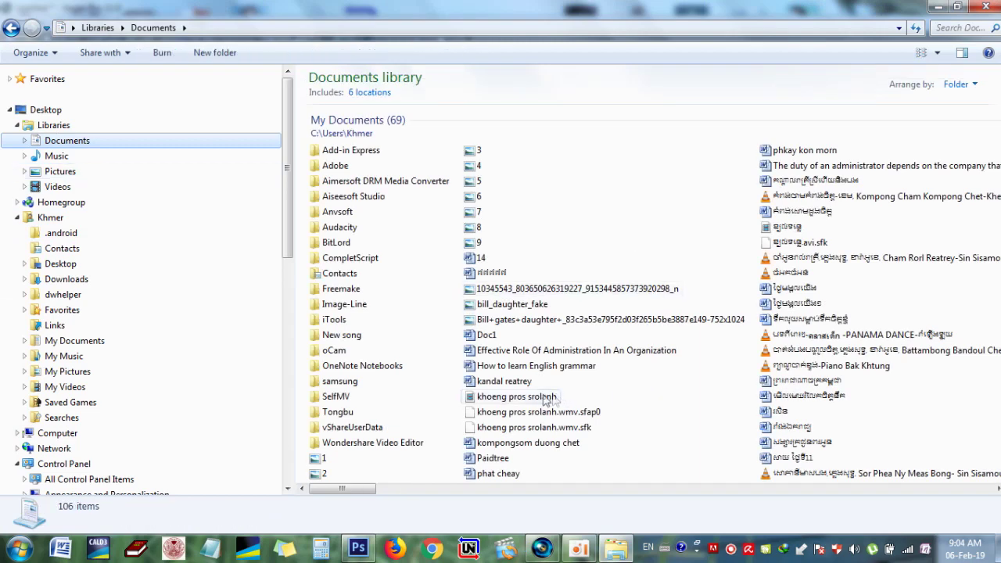
left_click_drag(521, 396, 246, 391)
left_click(323, 367)
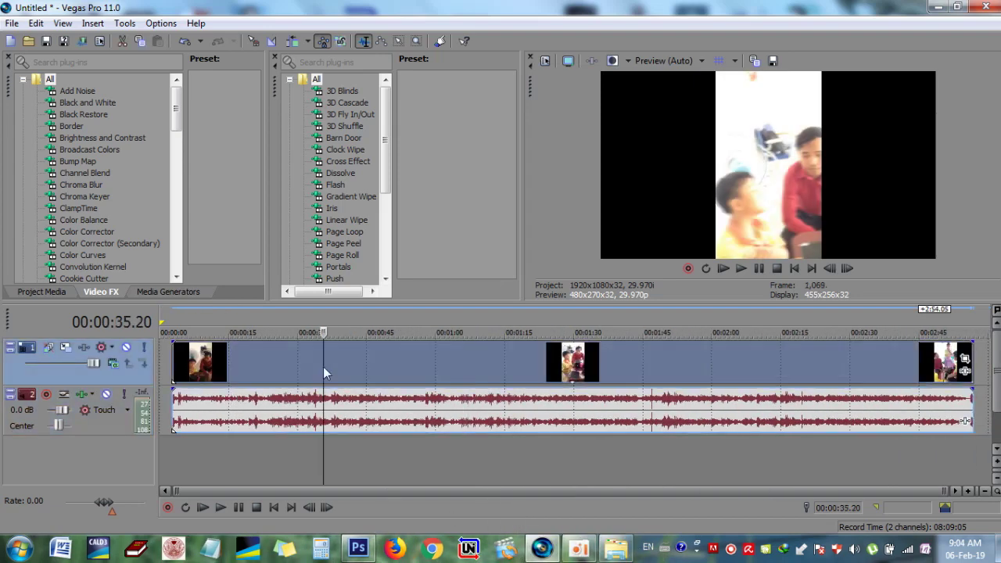
left_click(327, 363)
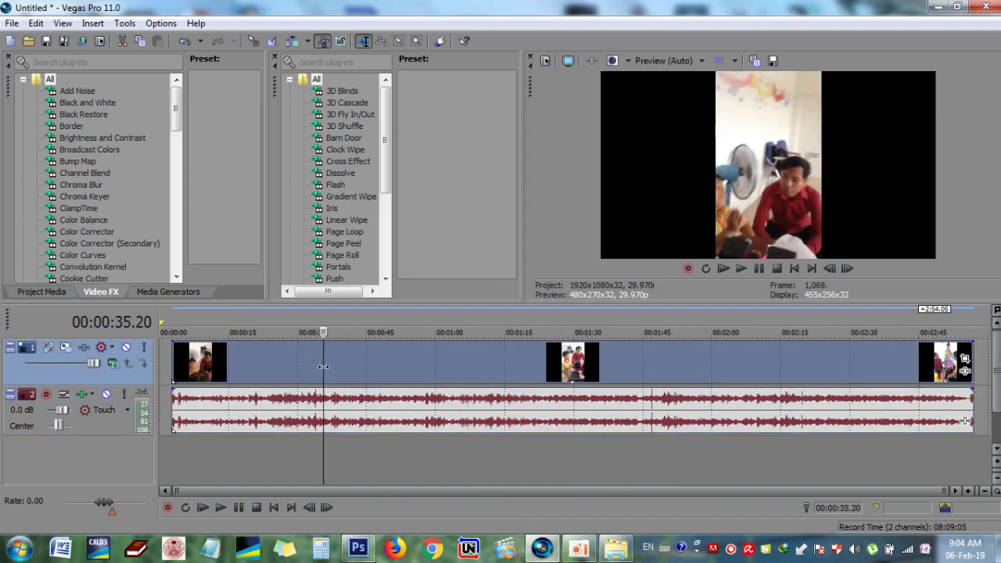
key("Delete")
Split the audio at 00:00:14.26, removing the opening part, and move the remainder to the start of the timeline.
left_click_drag(347, 394, 210, 420)
left_click(228, 419)
key("s")
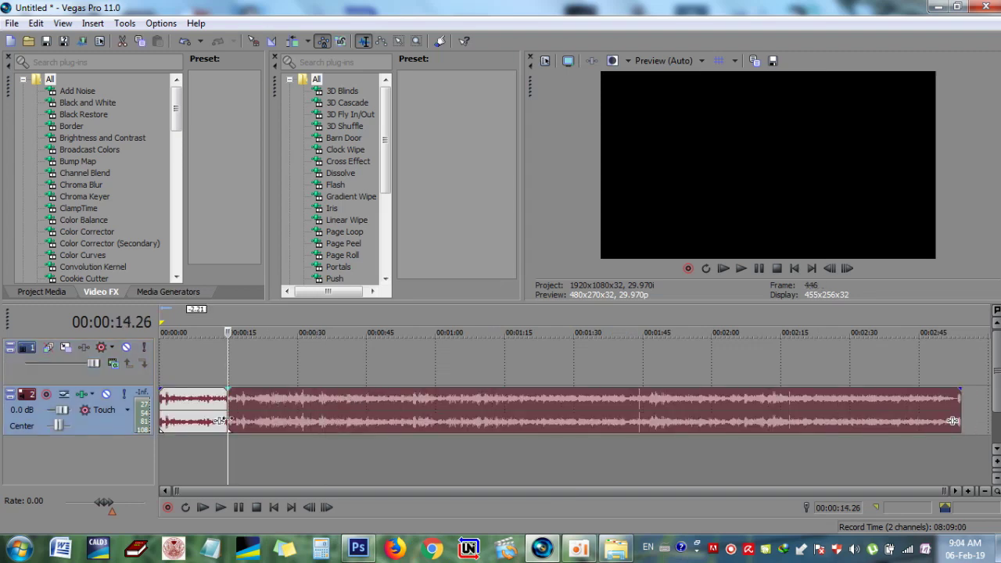
left_click(185, 407)
key("Delete")
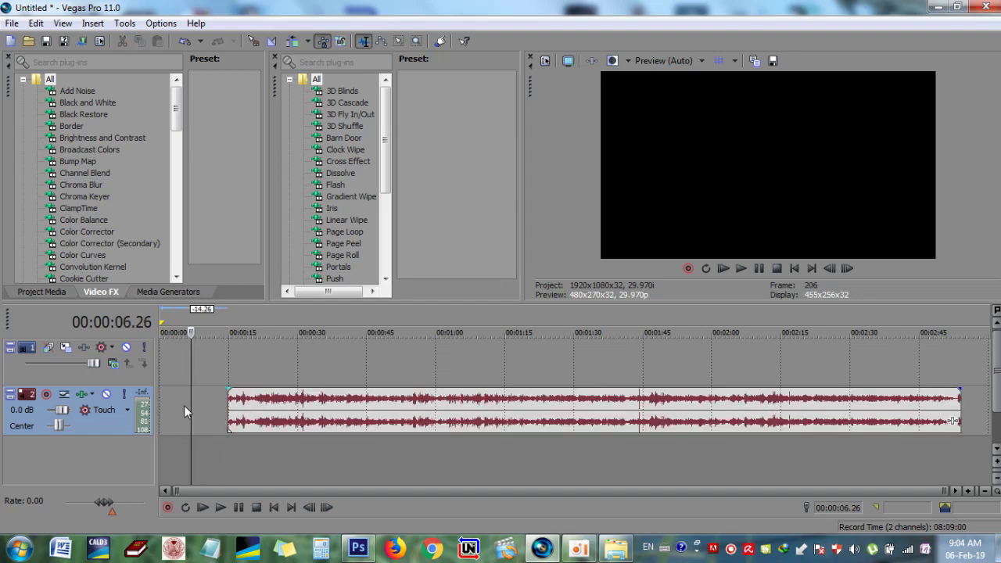
left_click_drag(471, 416, 370, 415)
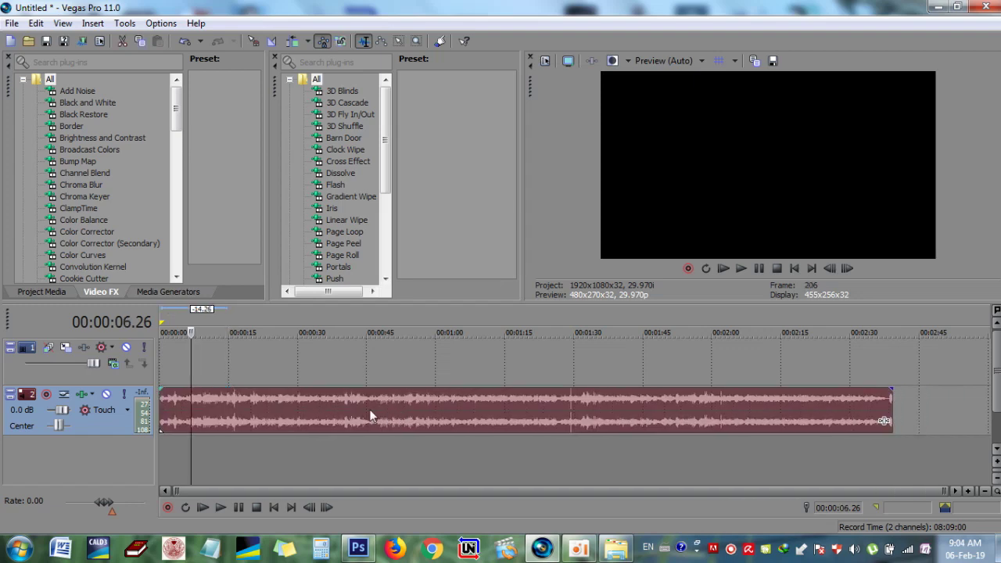
Add the river bridge picture from the desktop to the empty video track and fit it to the audio's full length.
left_click(934, 8)
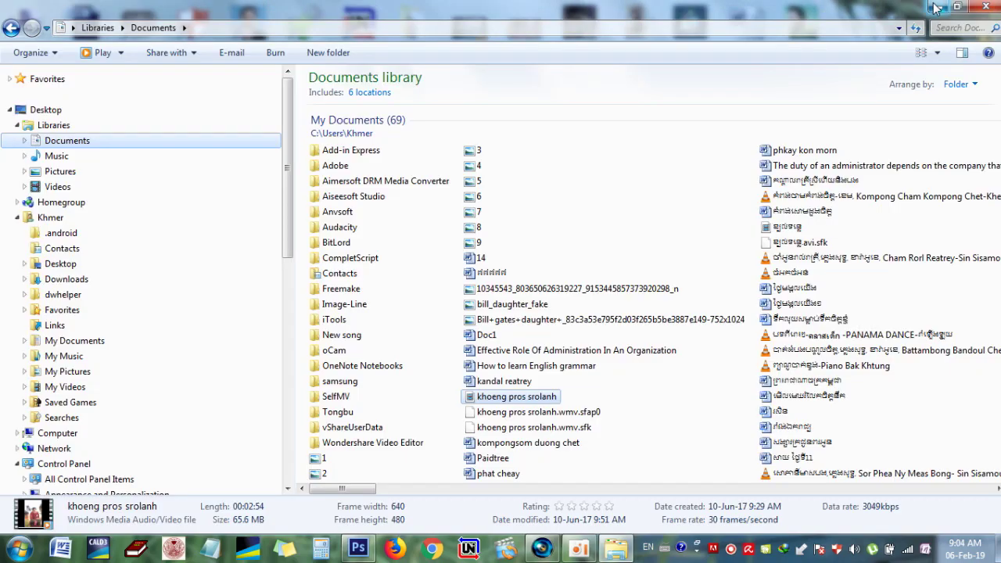
left_click(935, 7)
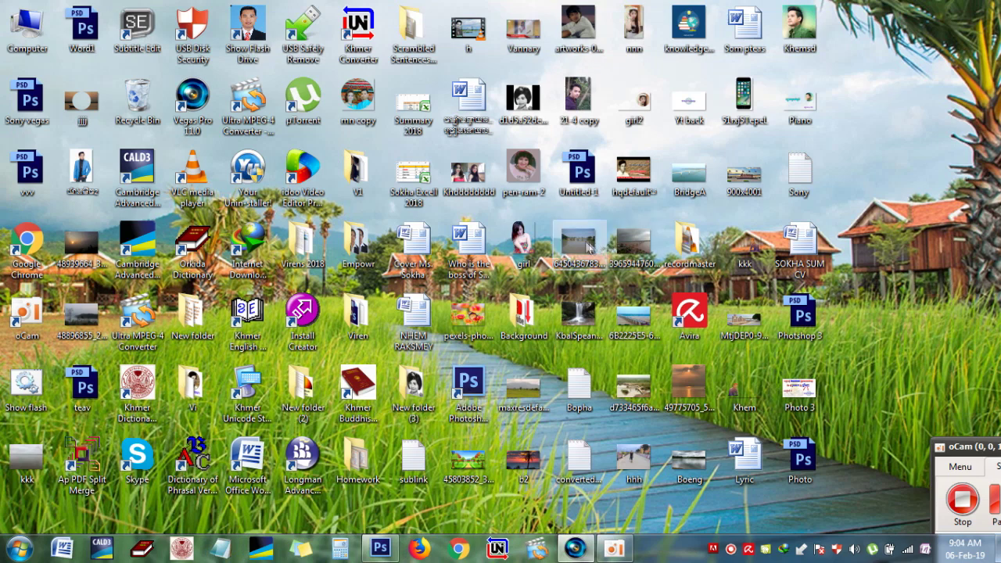
left_click(576, 549)
left_click_drag(423, 405, 903, 349)
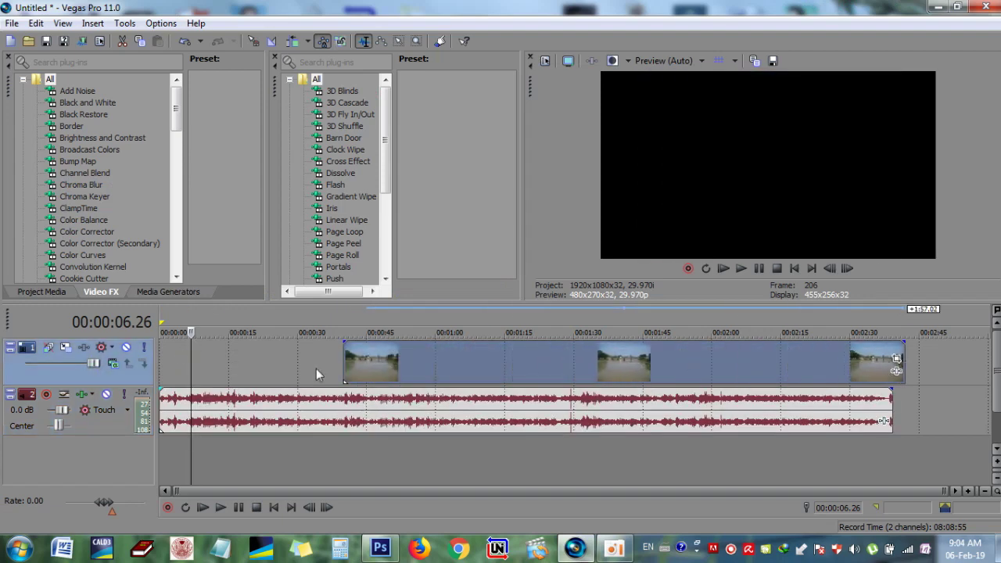
left_click_drag(345, 355, 126, 354)
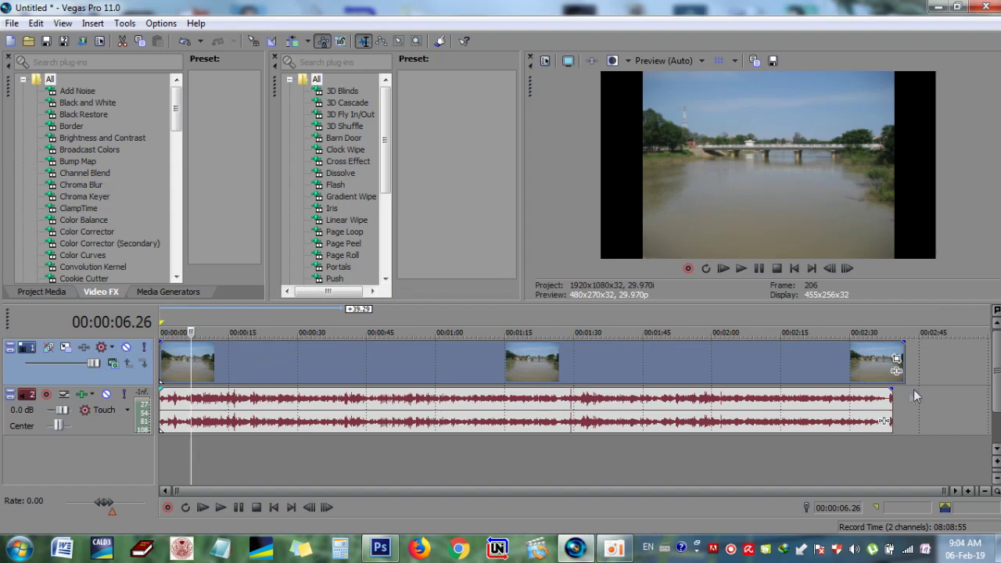
left_click_drag(901, 346, 889, 348)
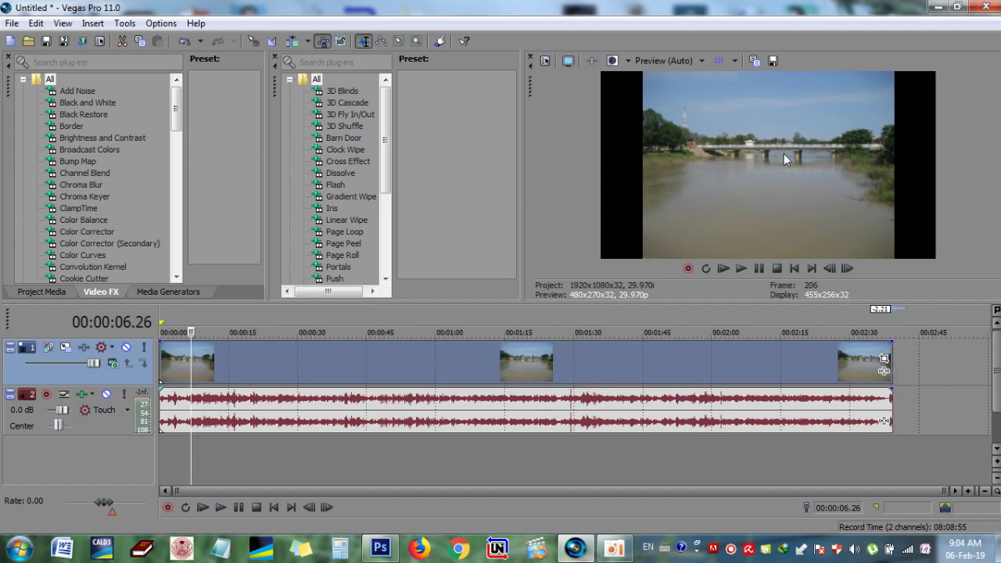
Crop the river picture with Event Pan/Crop to about 1,024 by 574 so that it fills the frame.
left_click(161, 354)
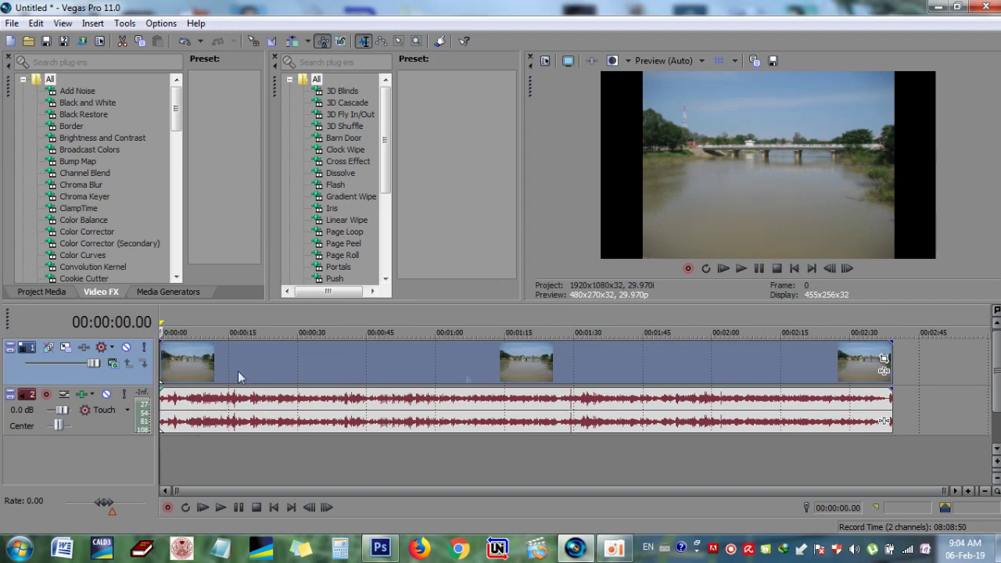
left_click(884, 362)
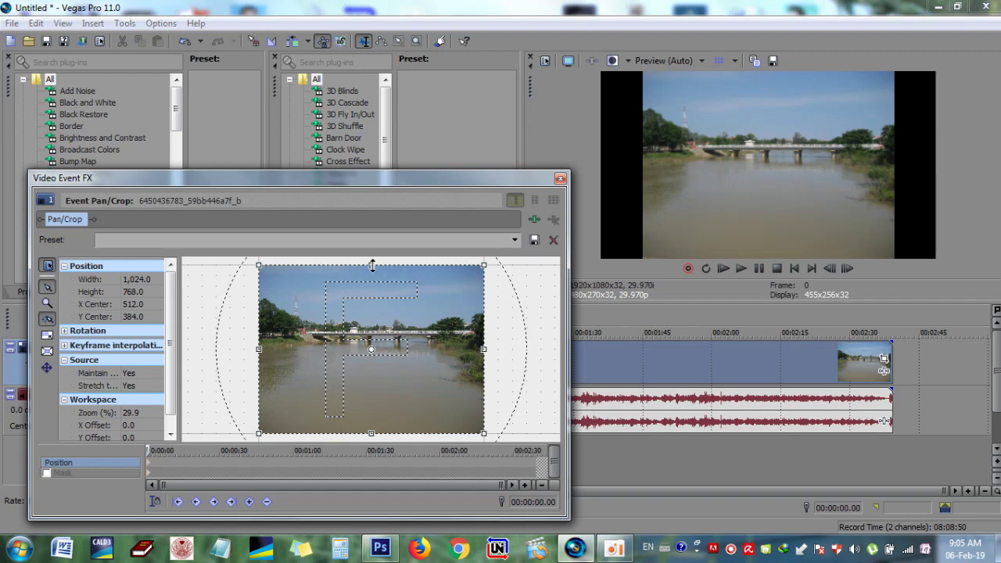
left_click_drag(372, 266, 372, 292)
left_click_drag(370, 431, 373, 416)
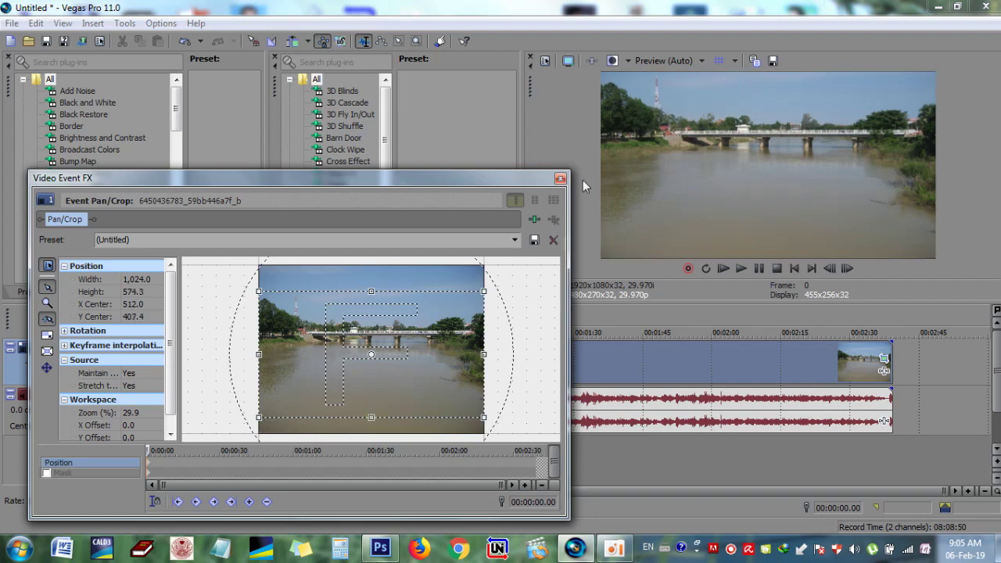
left_click(560, 178)
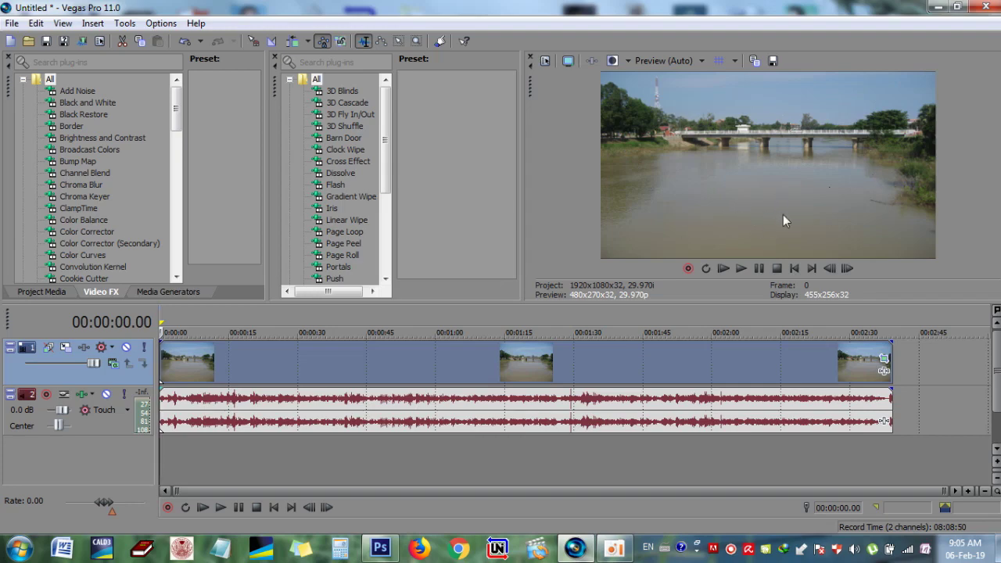
Add the Srey image from the desktop folder Vi to the video track, after the end of the river picture.
left_click(938, 7)
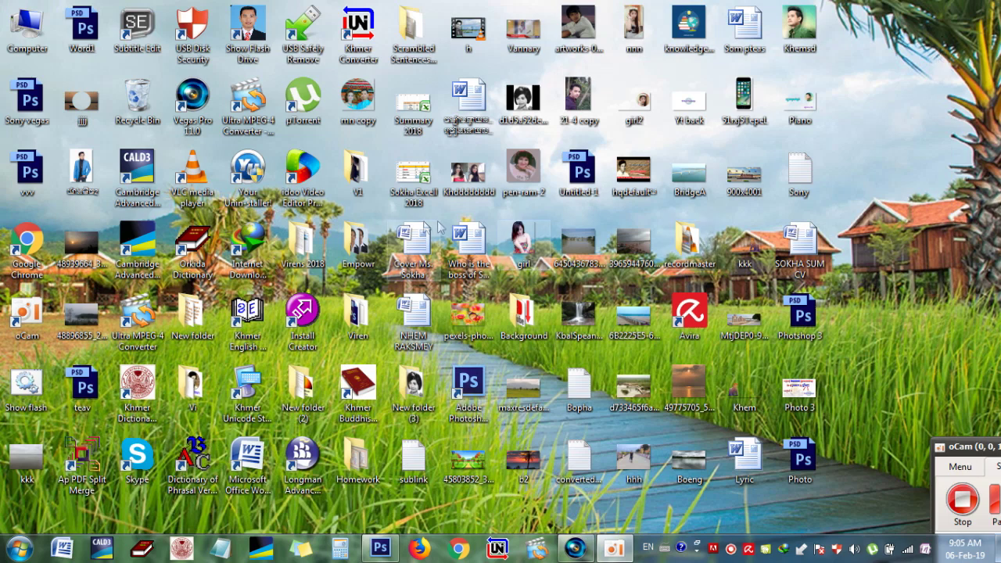
double_click(193, 412)
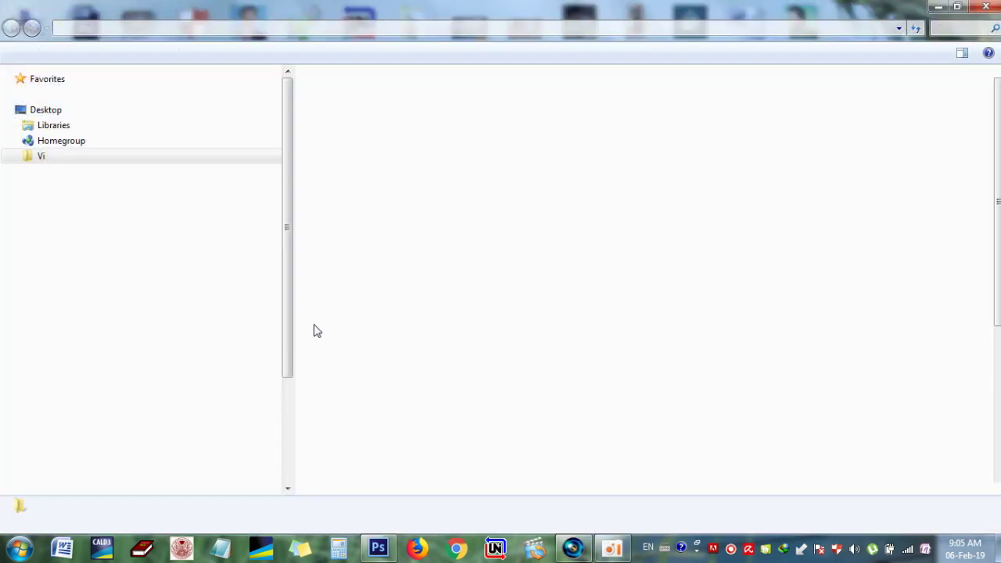
scroll(527, 293, "down", 5)
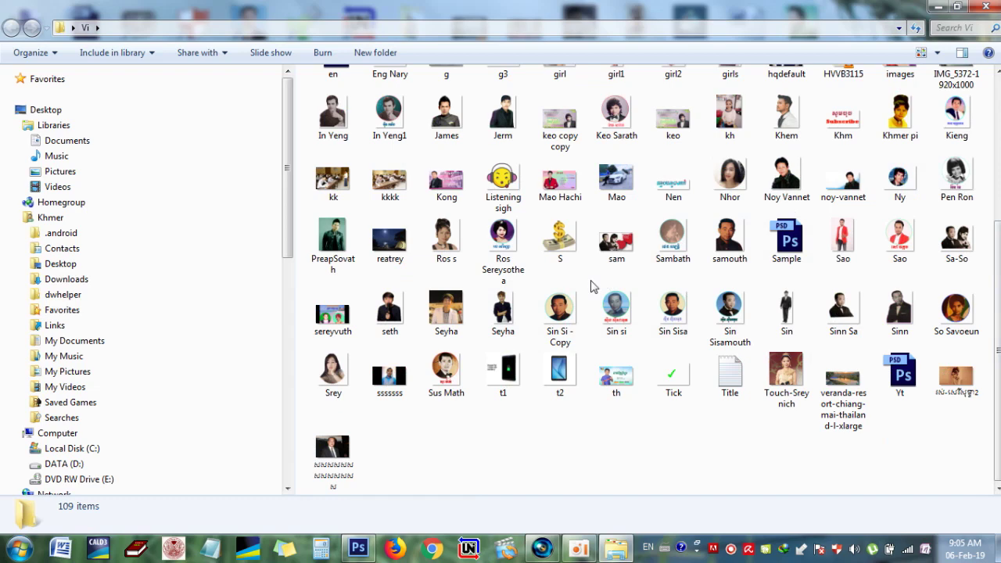
left_click(336, 374)
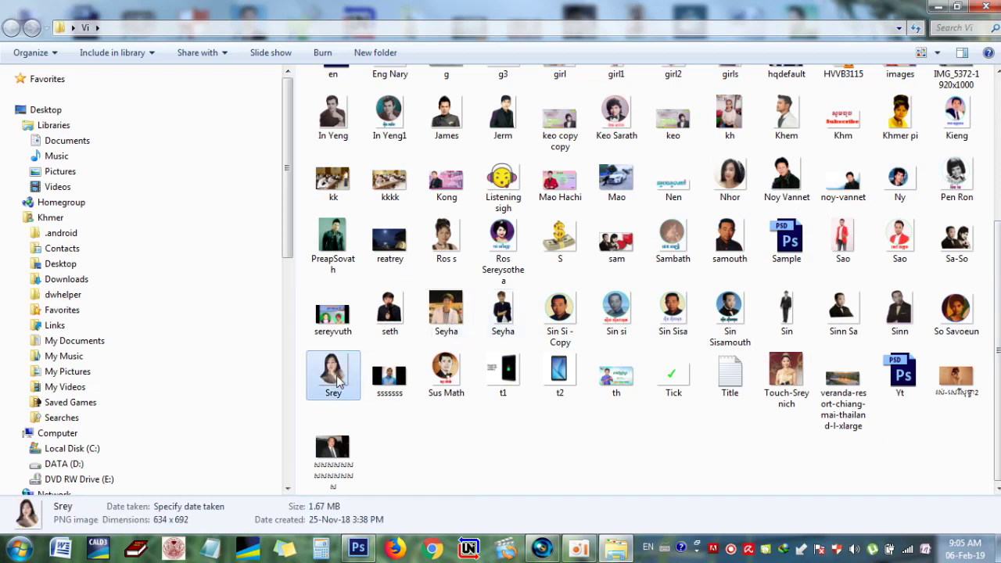
left_click(540, 549)
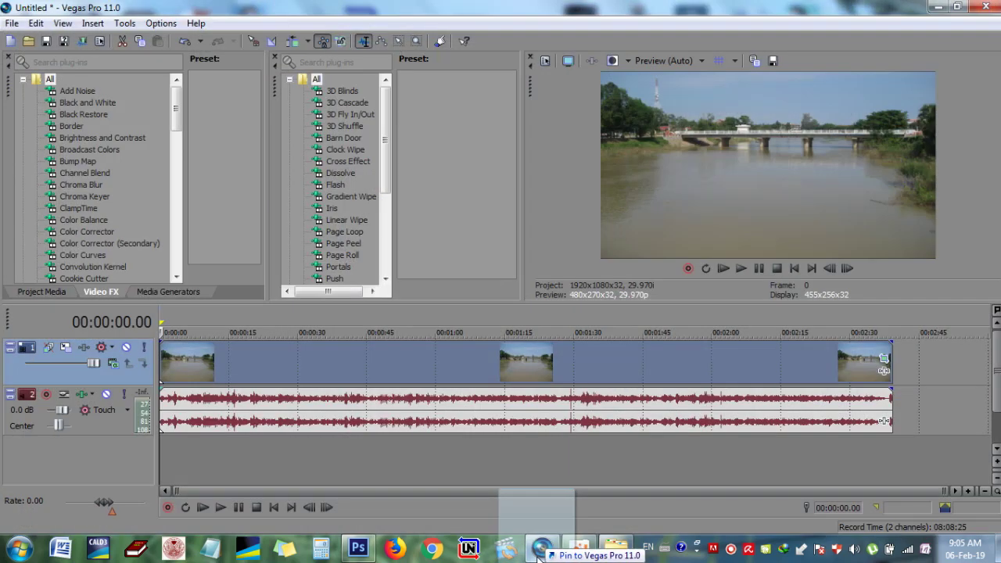
left_click_drag(971, 423, 961, 369)
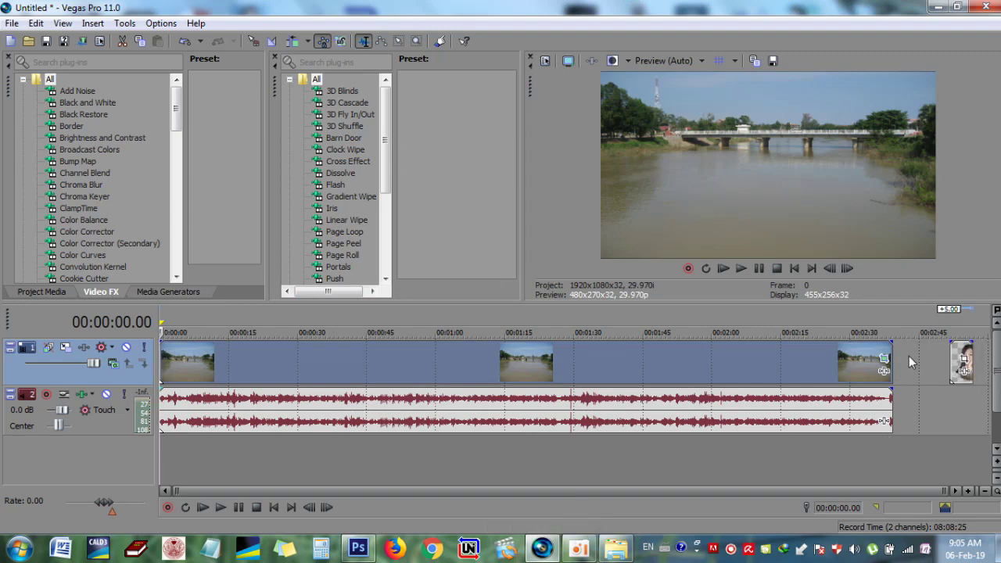
Insert a new video track above the river picture's track.
right_click(909, 356)
left_click(924, 352)
right_click(921, 347)
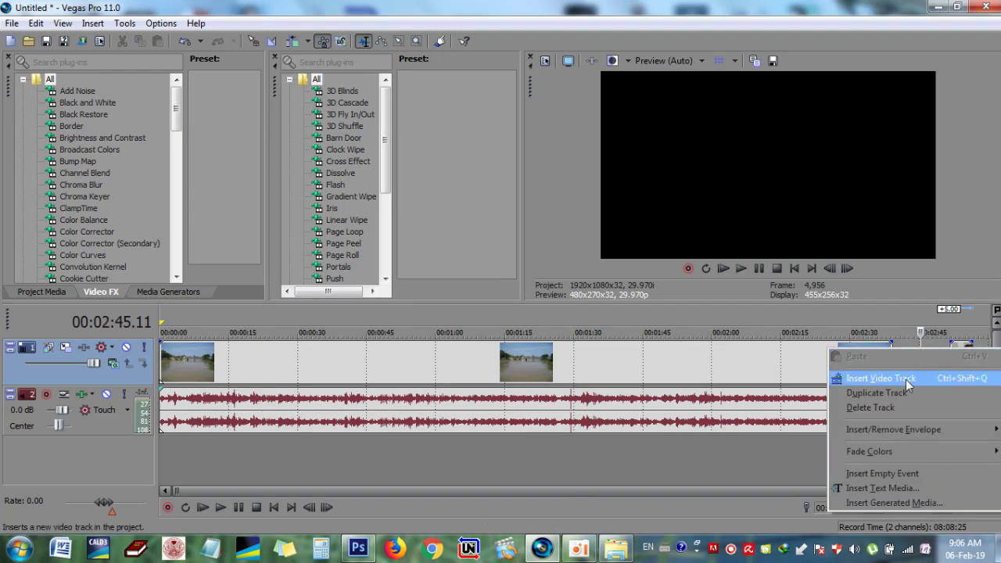
left_click(908, 380)
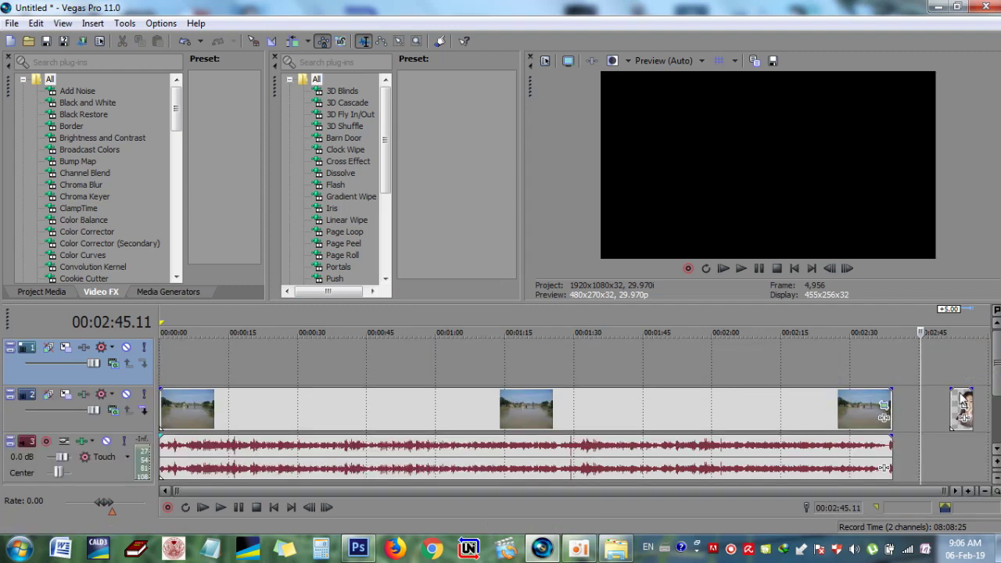
Place the Srey image on the new video track, stretched from the timeline start to about the end of the river picture.
left_click_drag(734, 359, 100, 352)
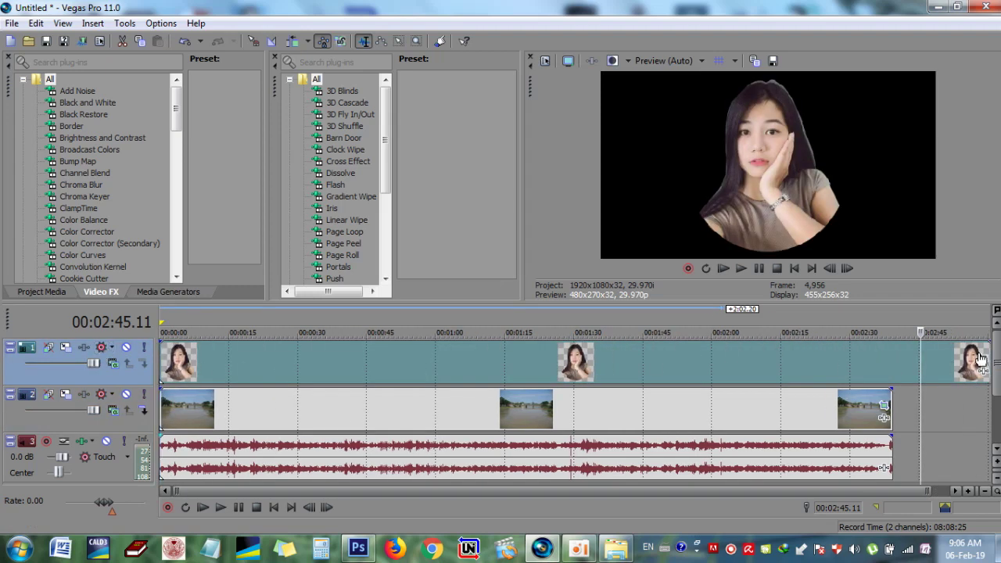
left_click_drag(987, 364, 896, 364)
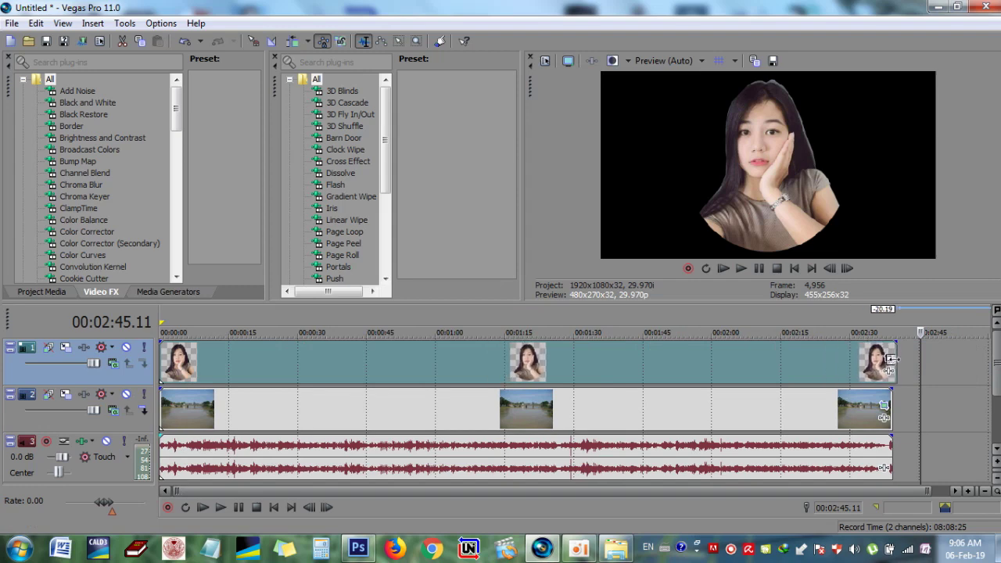
left_click(726, 366)
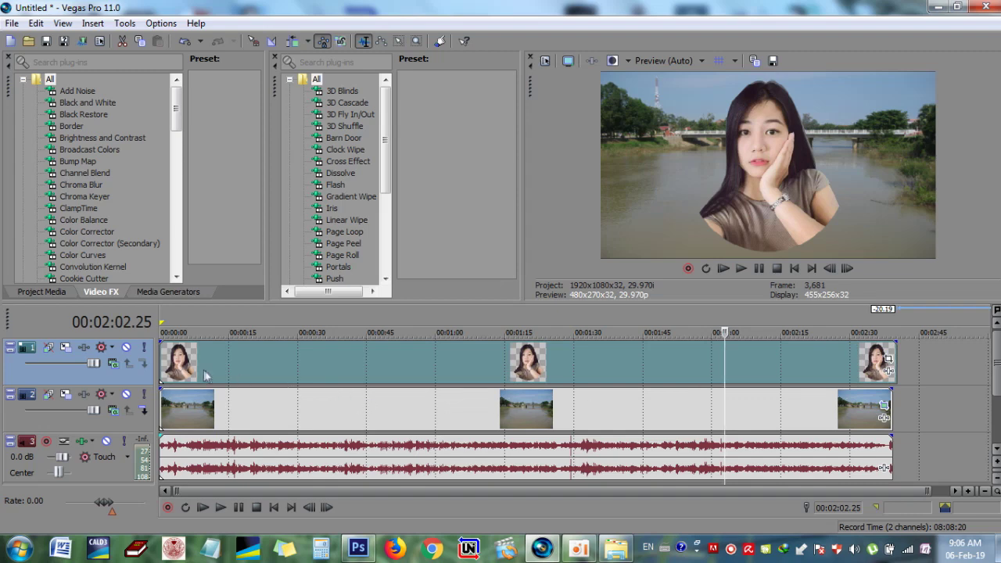
Widen the Srey image's Pan/Crop frame to about 1,426 and shift its X center to about -79 so the figure stands on the right.
left_click(163, 362)
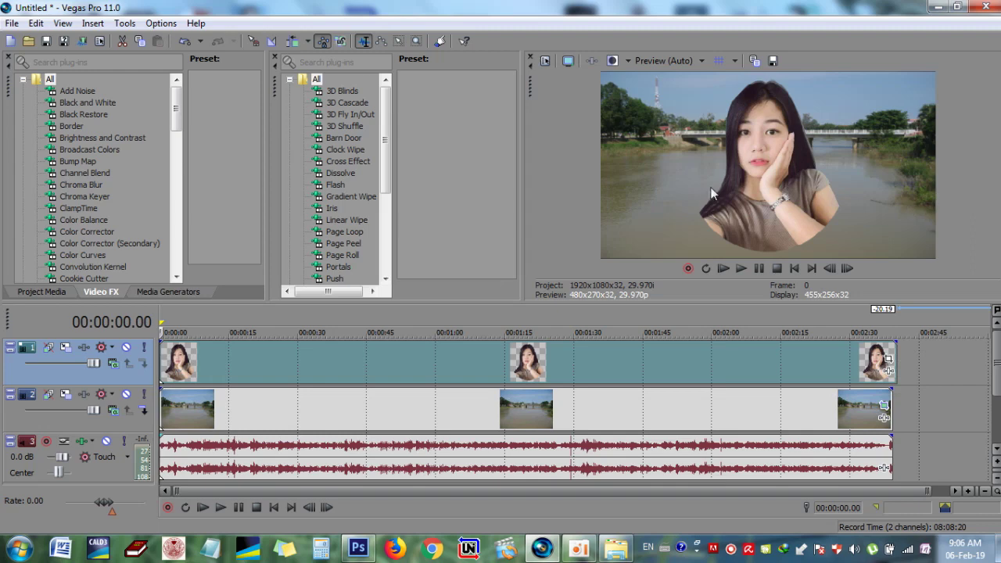
left_click(889, 359)
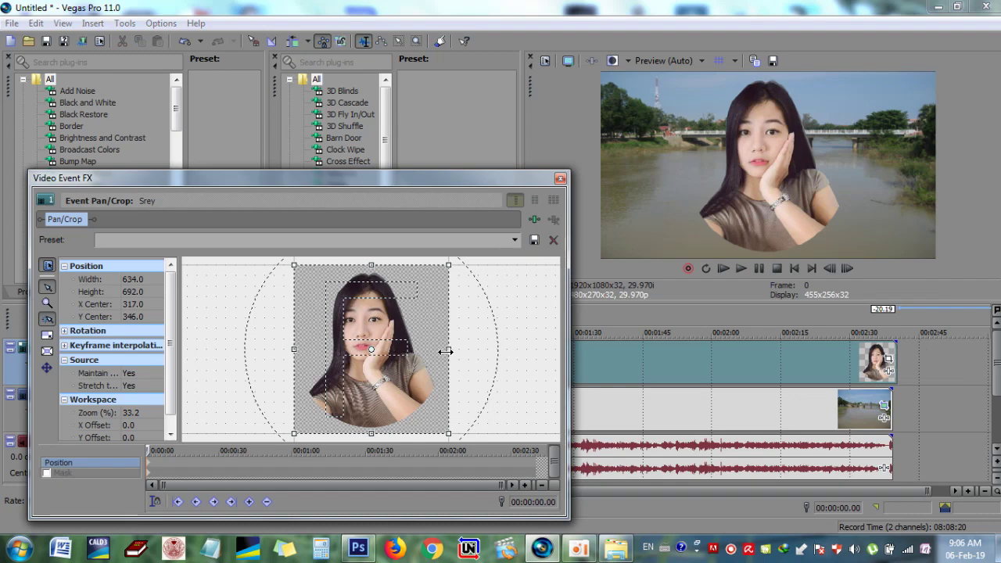
left_click_drag(447, 350, 577, 351)
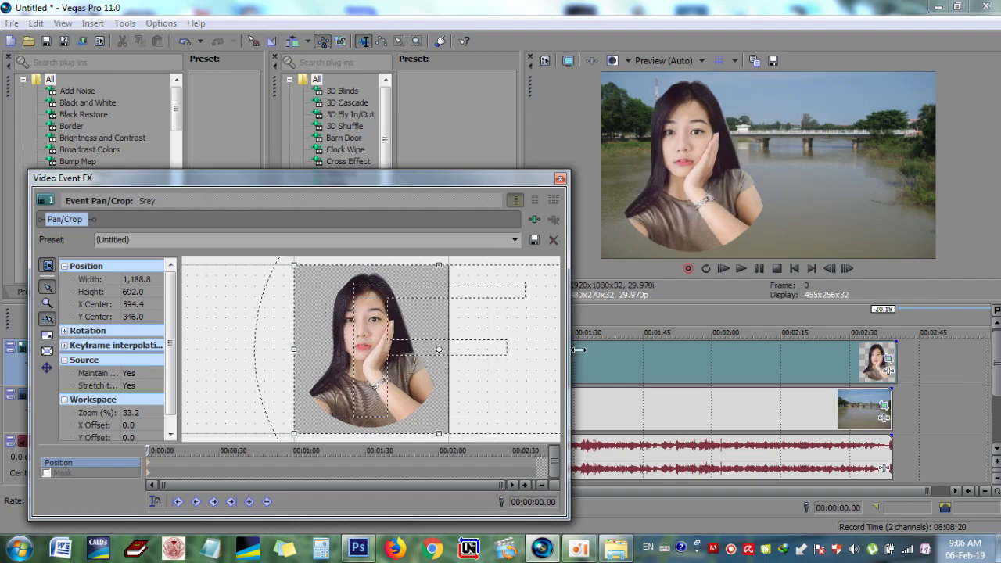
left_click_drag(521, 333, 384, 332)
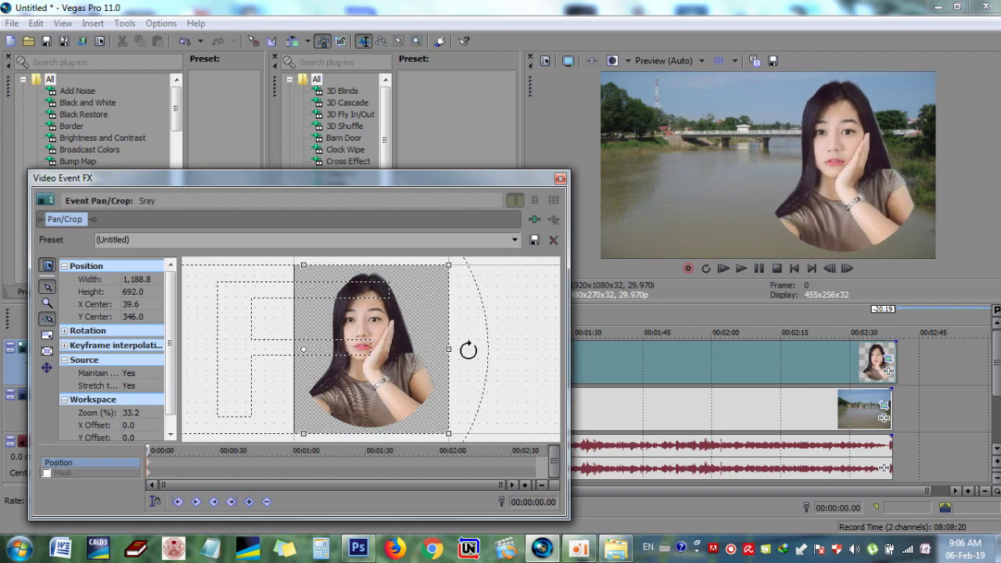
left_click_drag(450, 348, 425, 341)
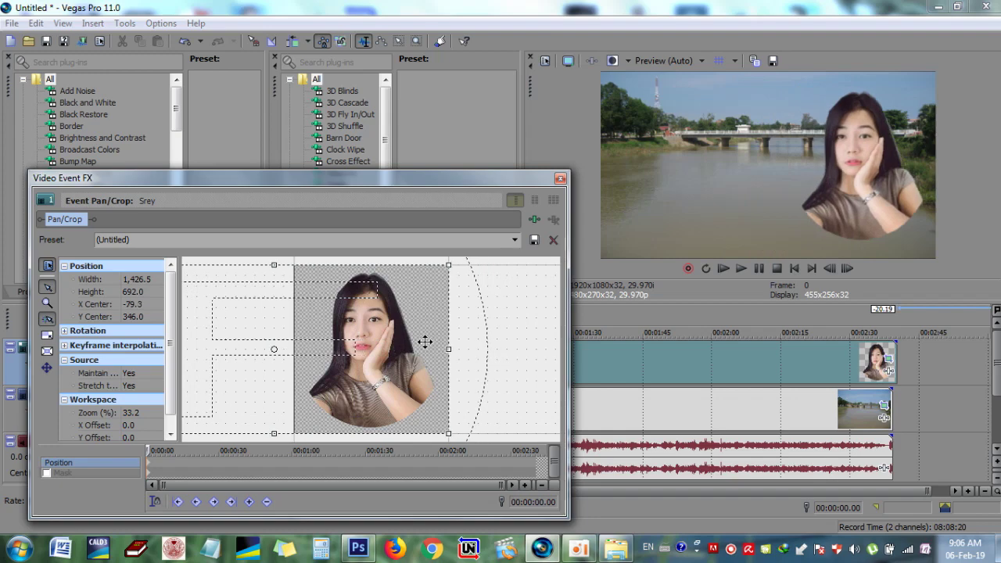
Enlarge the Srey image's Pan/Crop frame to about 1,981 by 951, centered at about X -357 and Y 216, to shrink the figure toward the lower right.
scroll(452, 348, "down", 5)
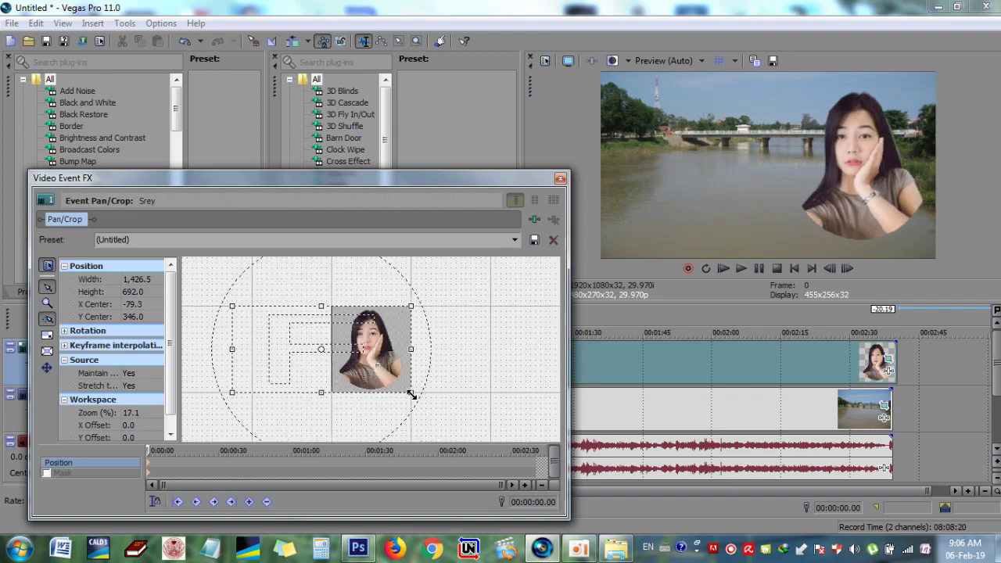
left_click_drag(321, 393, 321, 419)
left_click_drag(351, 371, 352, 338)
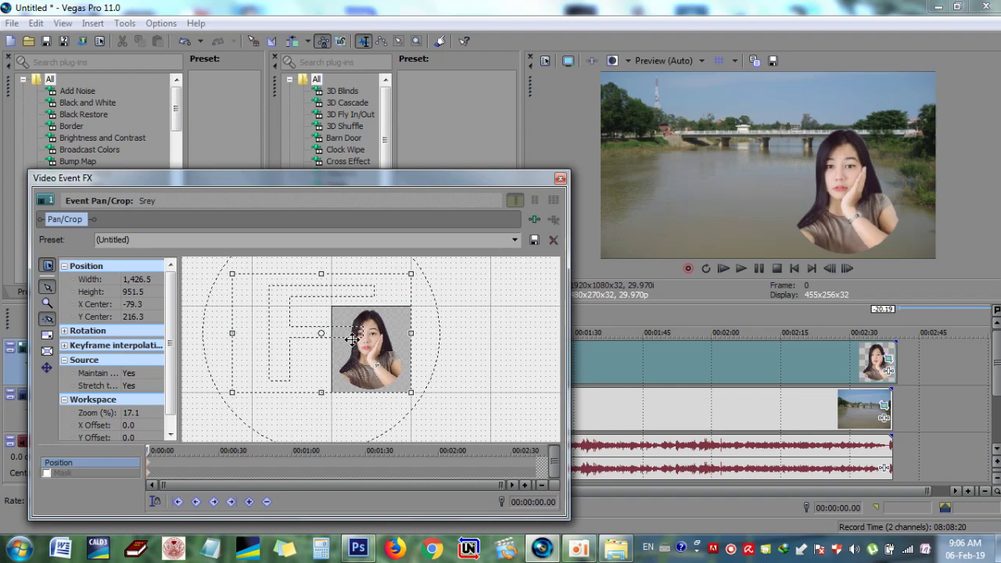
left_click_drag(410, 335, 384, 334)
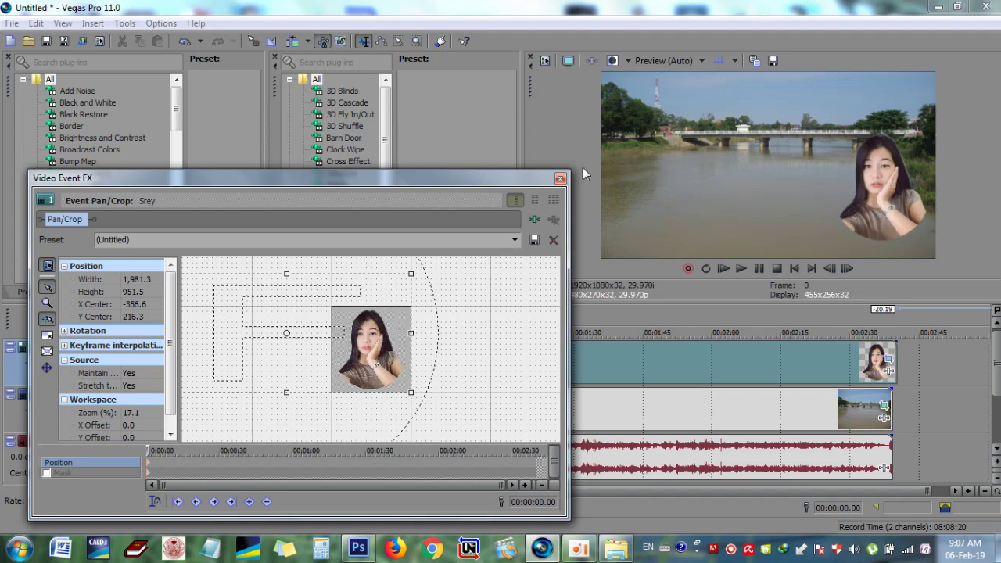
Lower the opacity of the Srey event so the portrait appears semi-transparent over the river background.
left_click(560, 180)
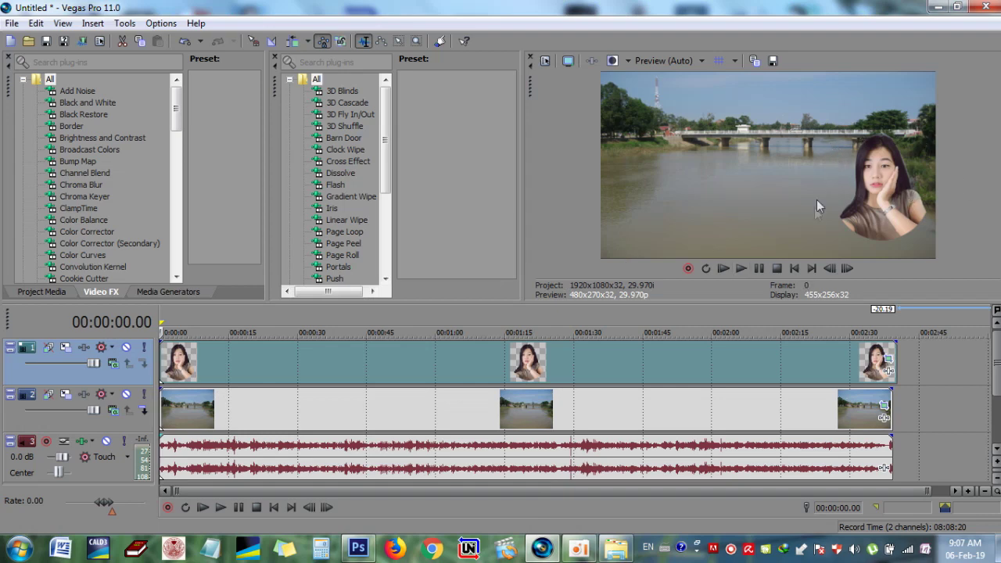
left_click(555, 368)
mouse_move(538, 346)
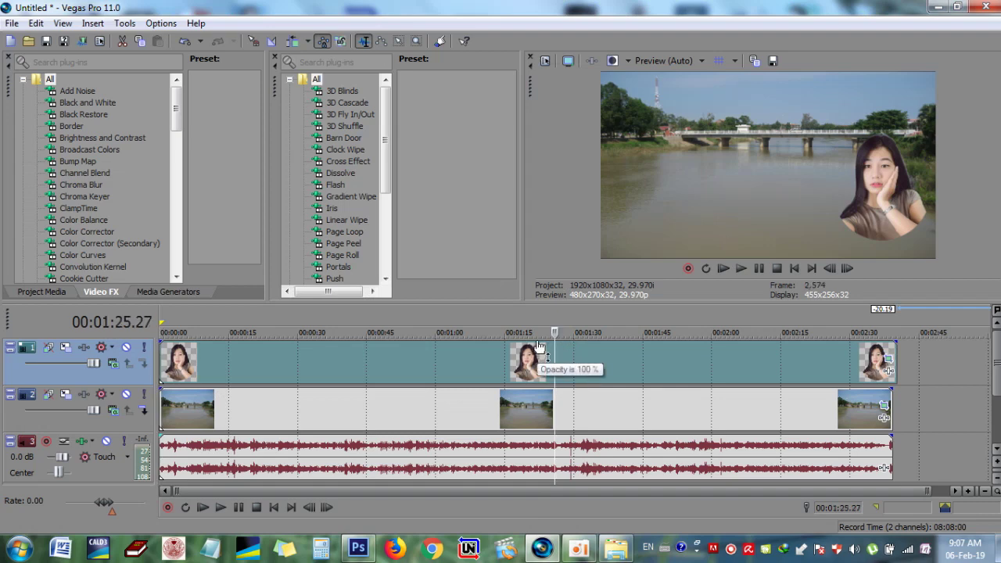
left_click_drag(539, 346, 540, 377)
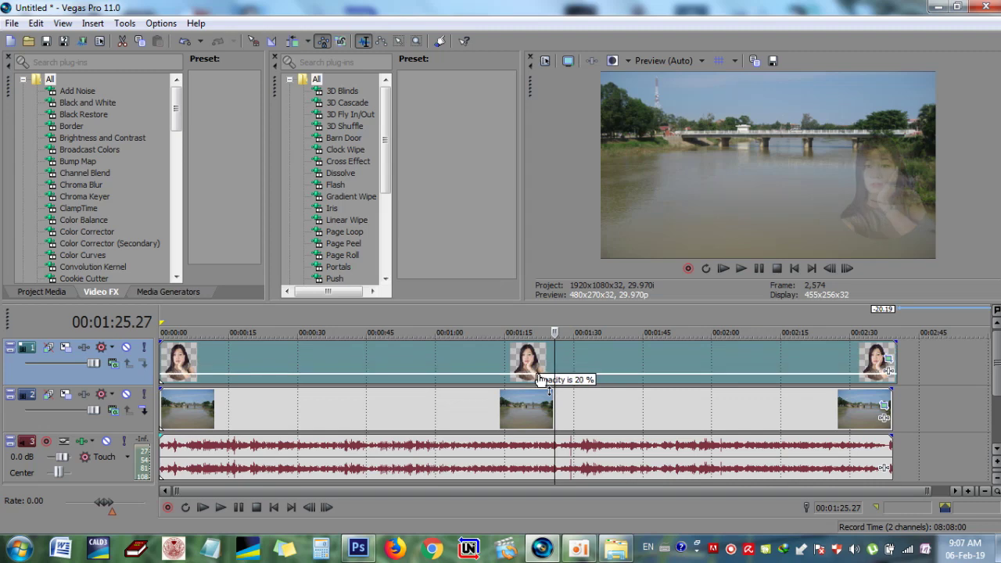
left_click_drag(539, 378, 539, 370)
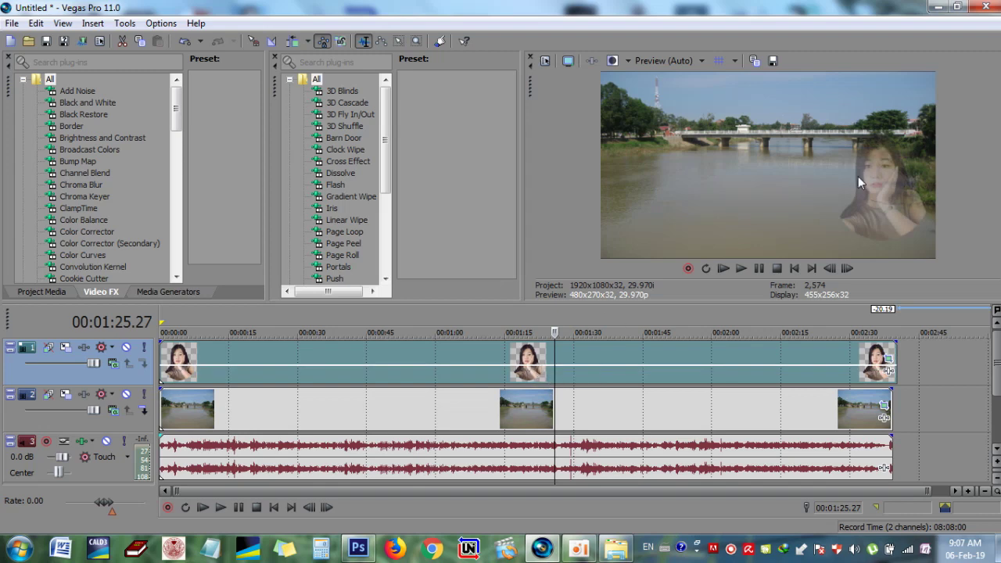
left_click(911, 373)
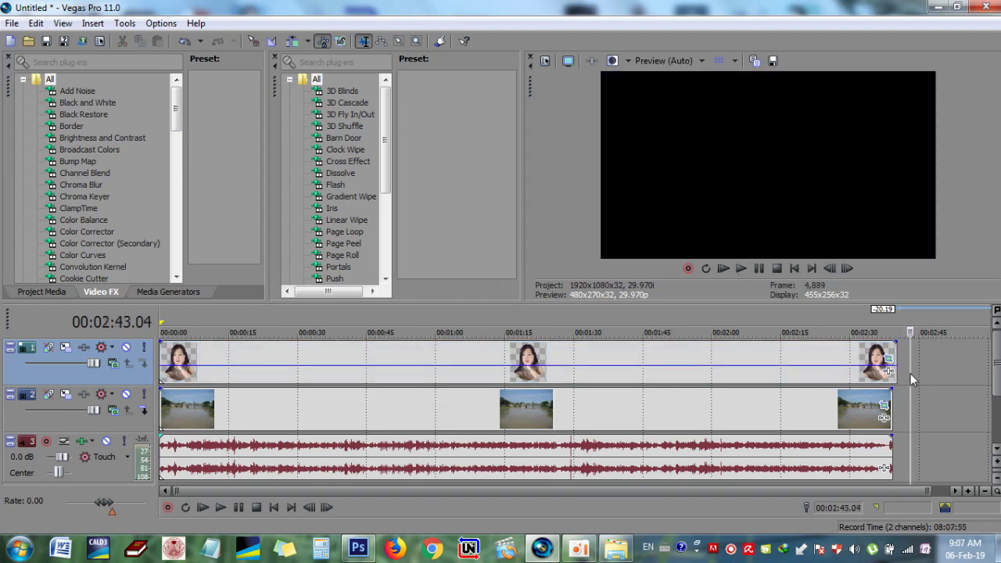
left_click(691, 374)
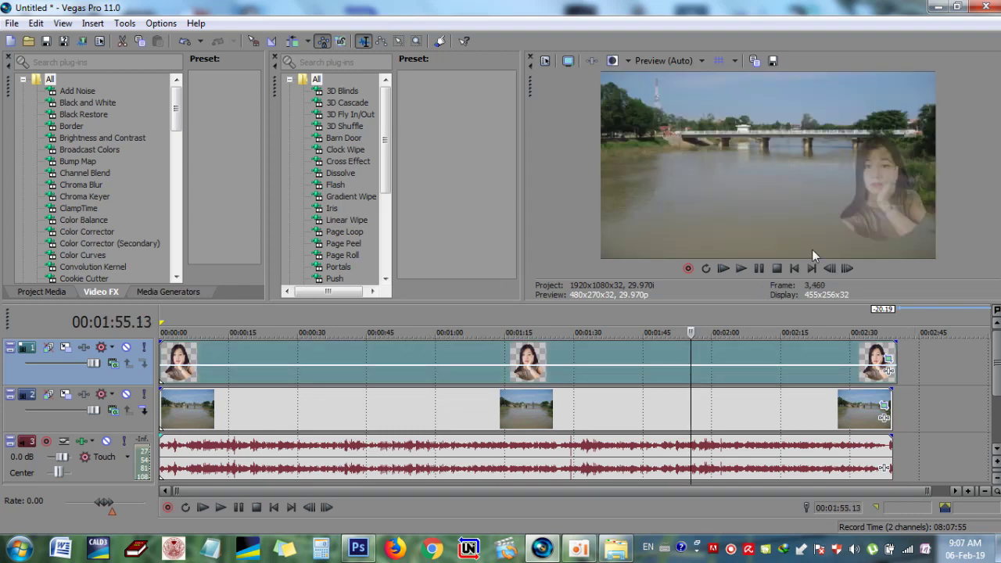
Insert a new video track above the Srey track and copy the Srey event onto it from the timeline start.
right_click(933, 367)
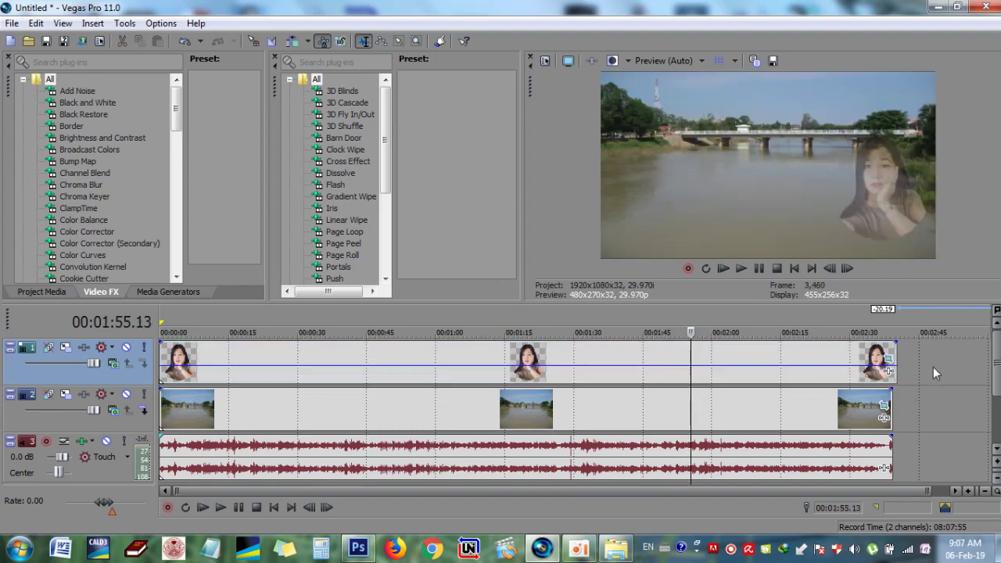
left_click(902, 401)
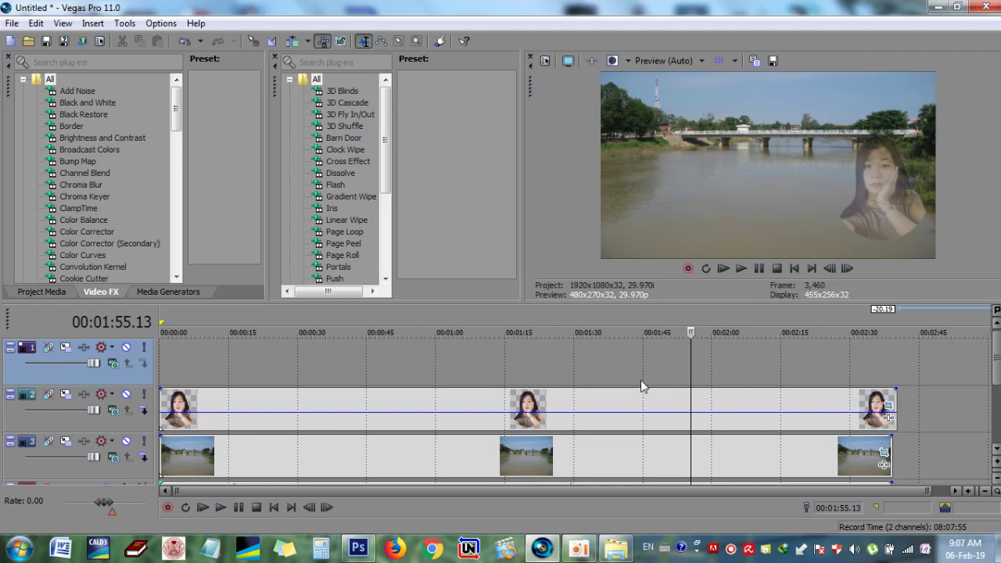
left_click_drag(534, 405, 533, 359)
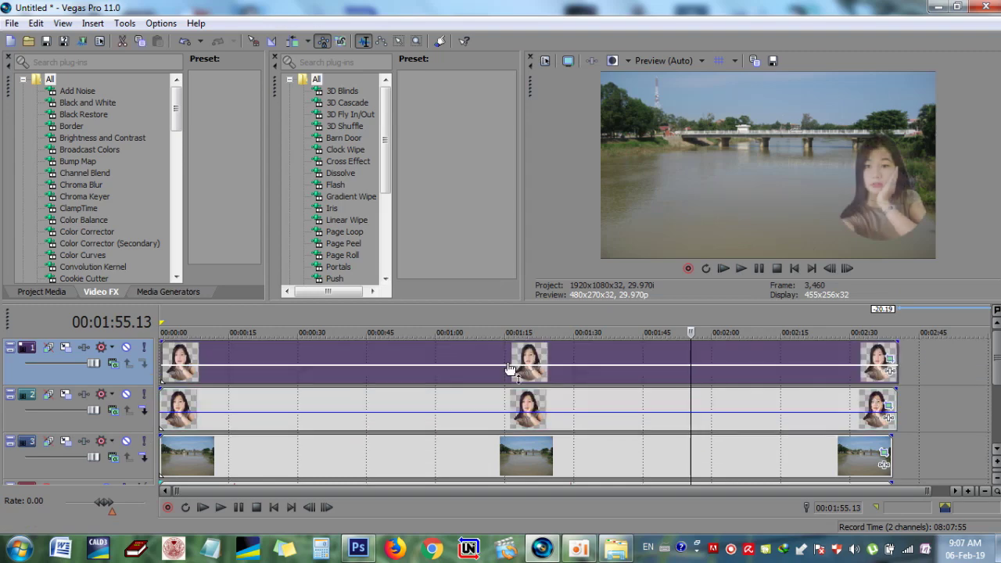
Shift the copied Srey event's Pan/Crop frame to an X center of about 991 so the second figure stands at the picture's left side.
left_click(890, 360)
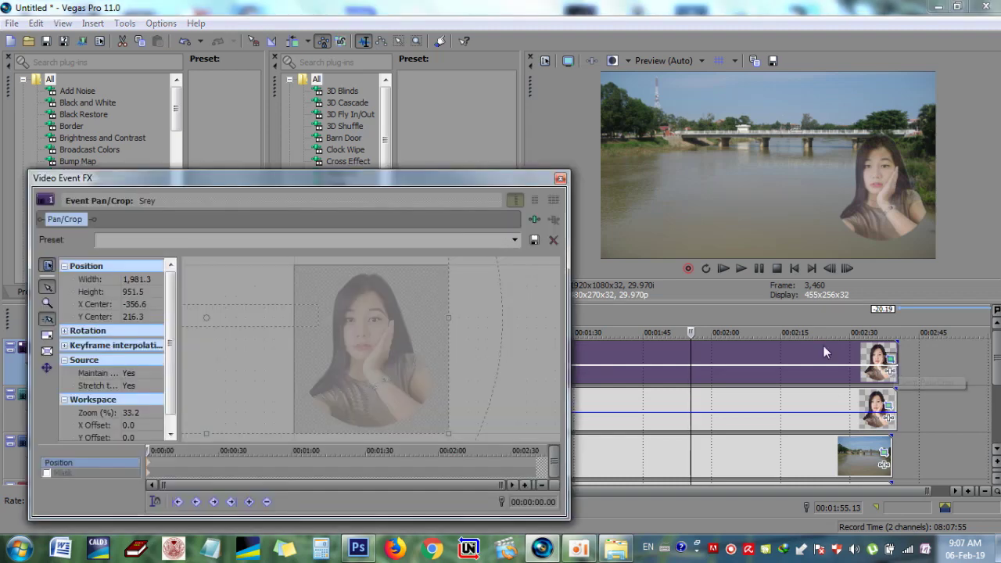
scroll(396, 356, "down", 5)
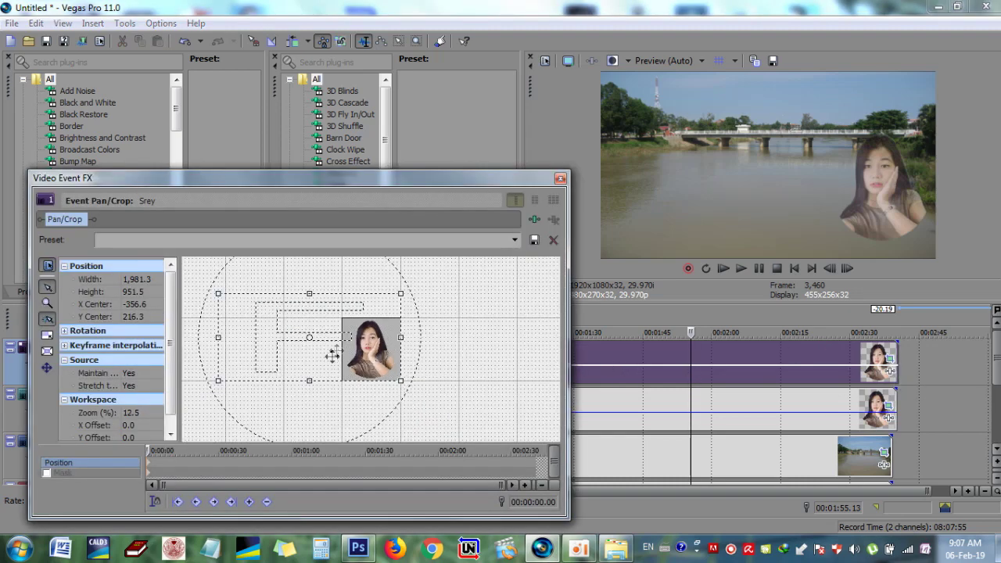
left_click_drag(281, 331, 282, 332)
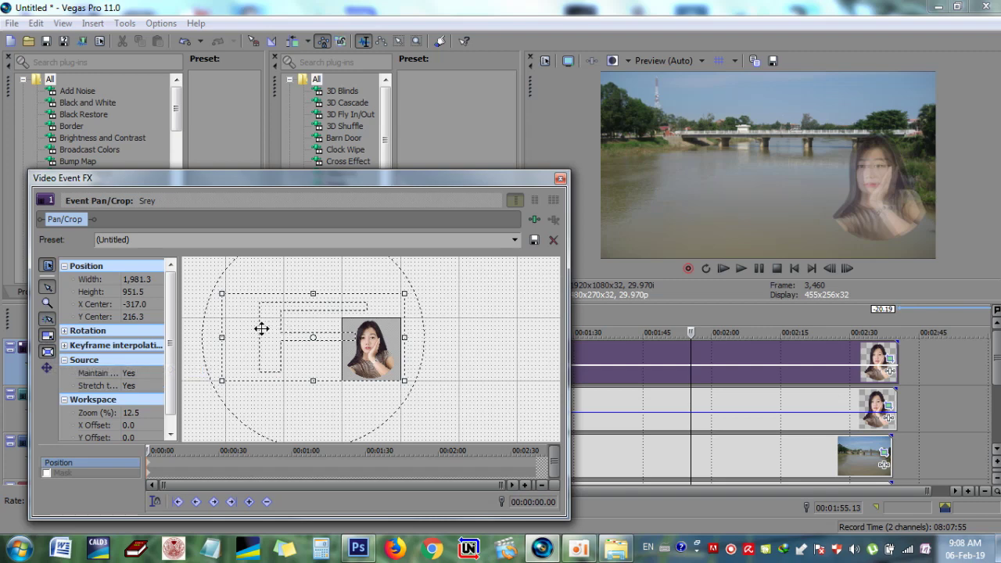
left_click_drag(263, 329, 286, 328)
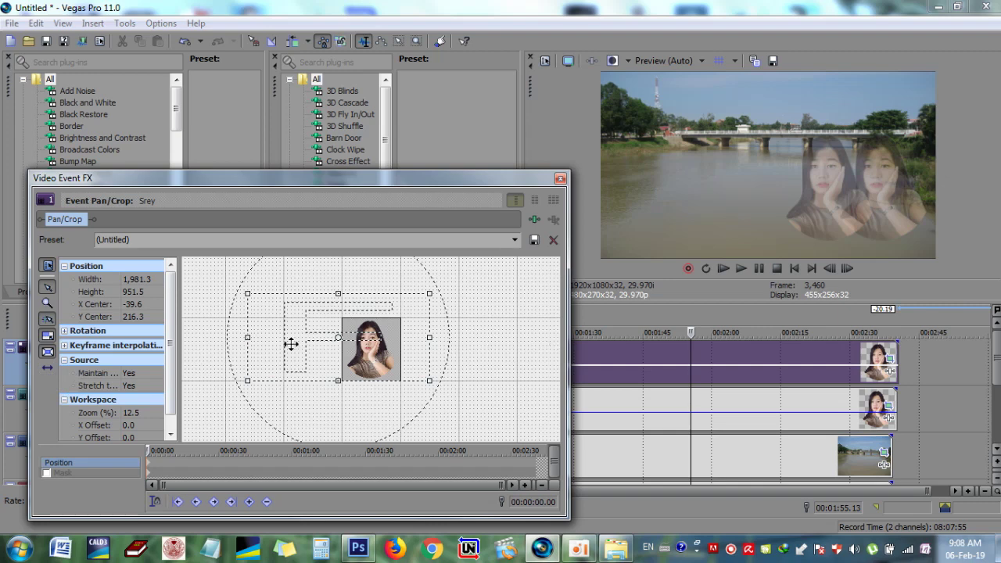
left_click_drag(290, 344, 313, 344)
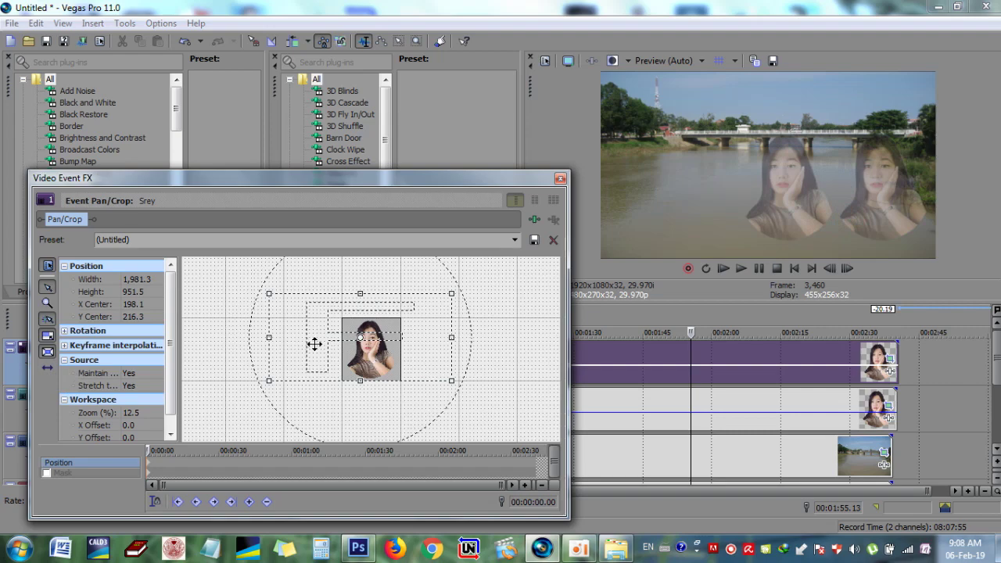
left_click_drag(327, 340, 400, 350)
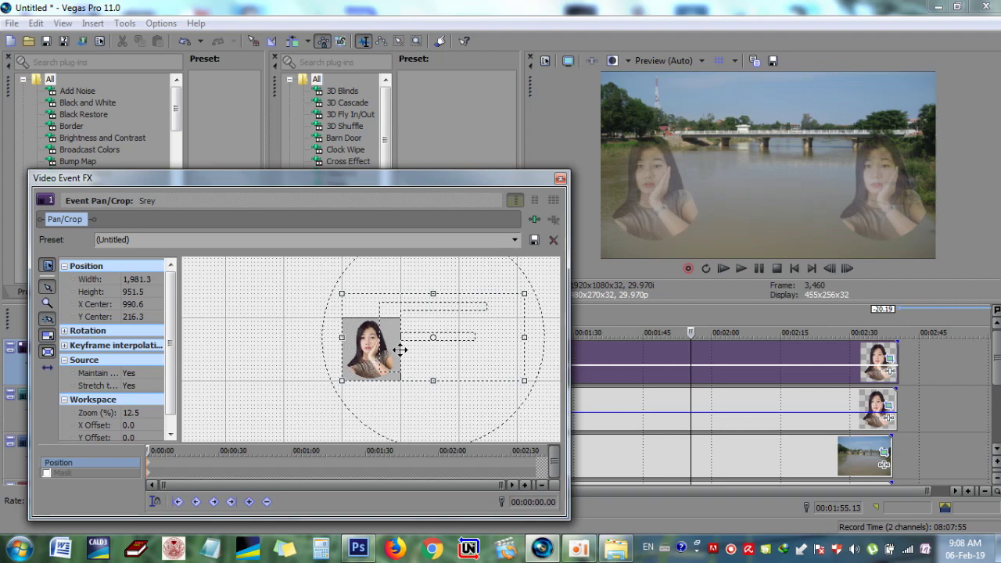
left_click(561, 178)
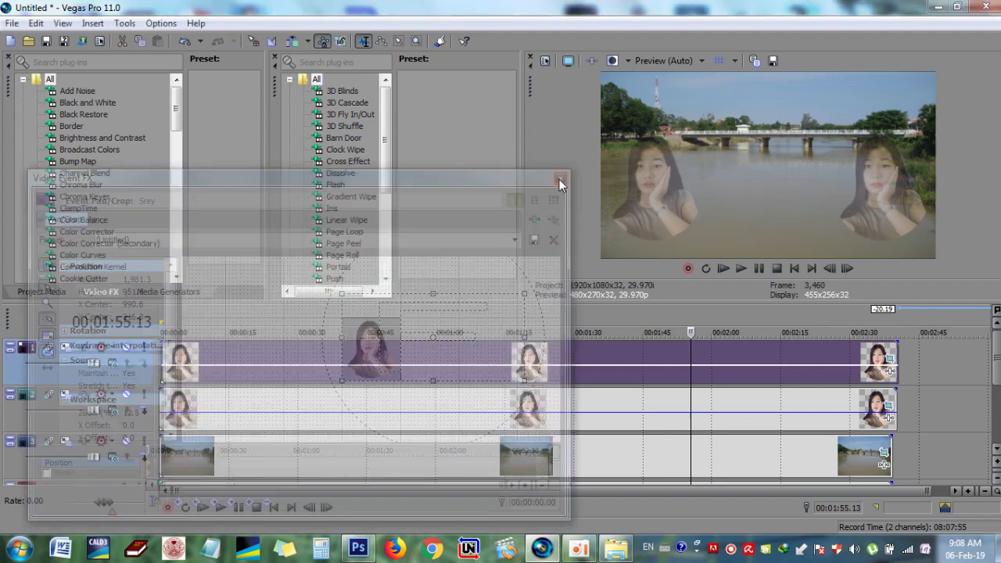
Insert an empty video track above both Srey tracks and place the playhead at about 00:01:02.
scroll(795, 312, "up", 1)
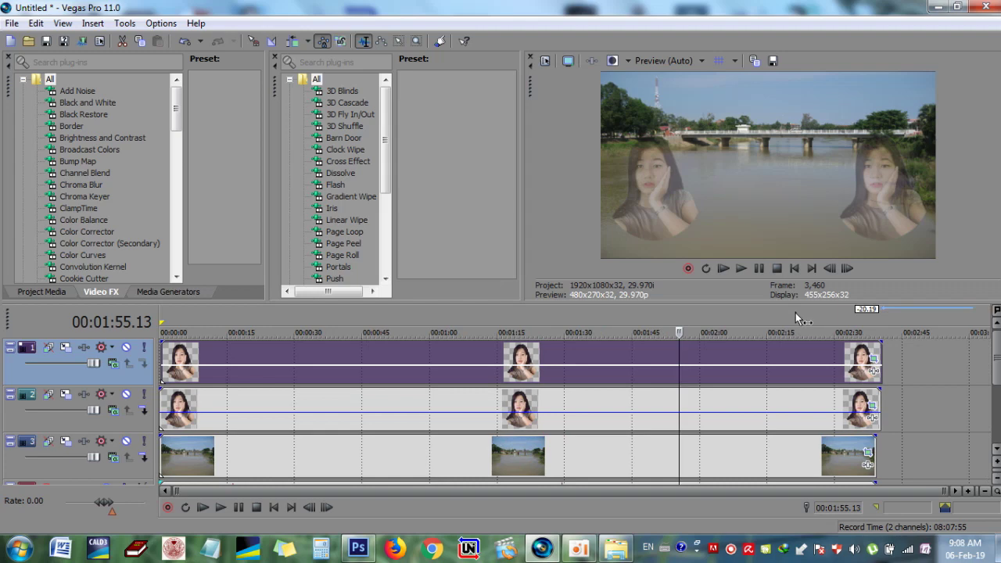
scroll(797, 314, "up", 1)
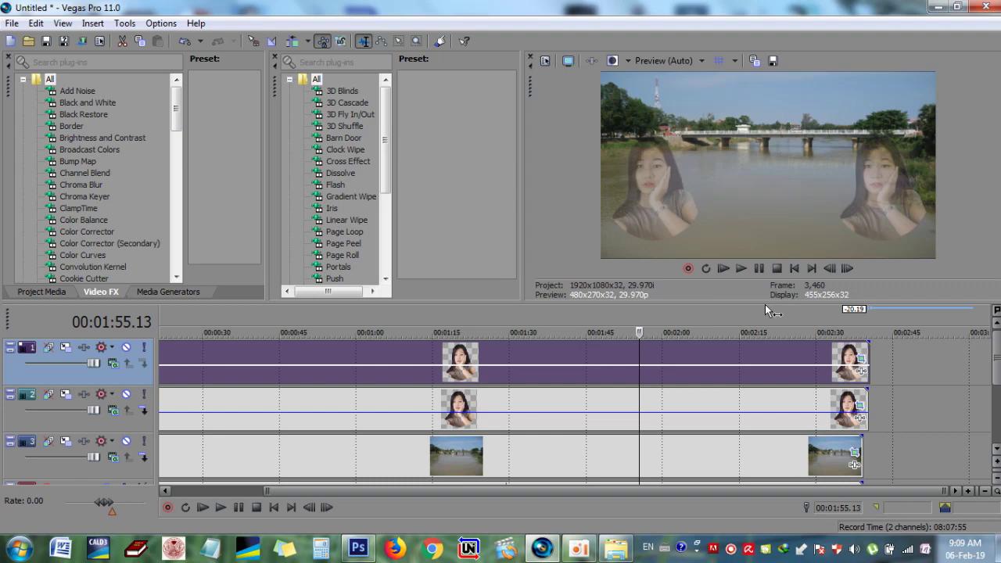
right_click(905, 356)
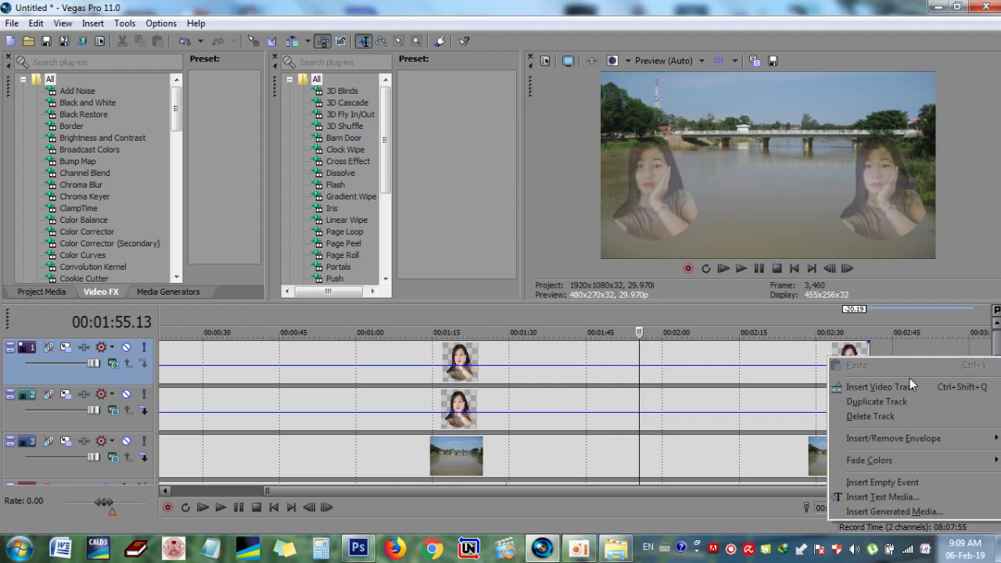
left_click(918, 387)
left_click(368, 373)
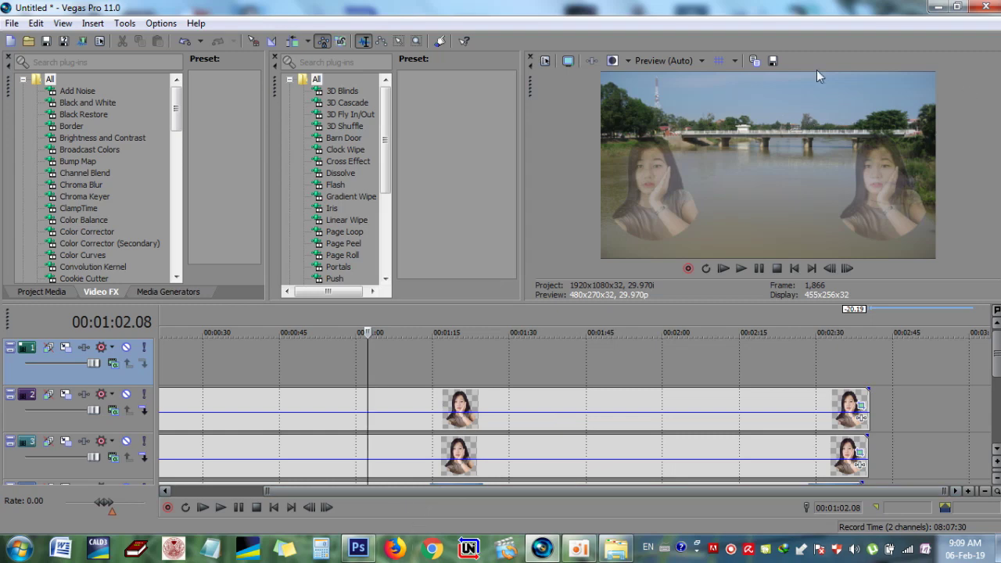
Switch to Photoshop and add the Khmer text "ខឹងព្រោះស្រឡាញ់" to the blank canvas in blue Khmer Mool1 at 22.1 pt.
left_click(359, 548)
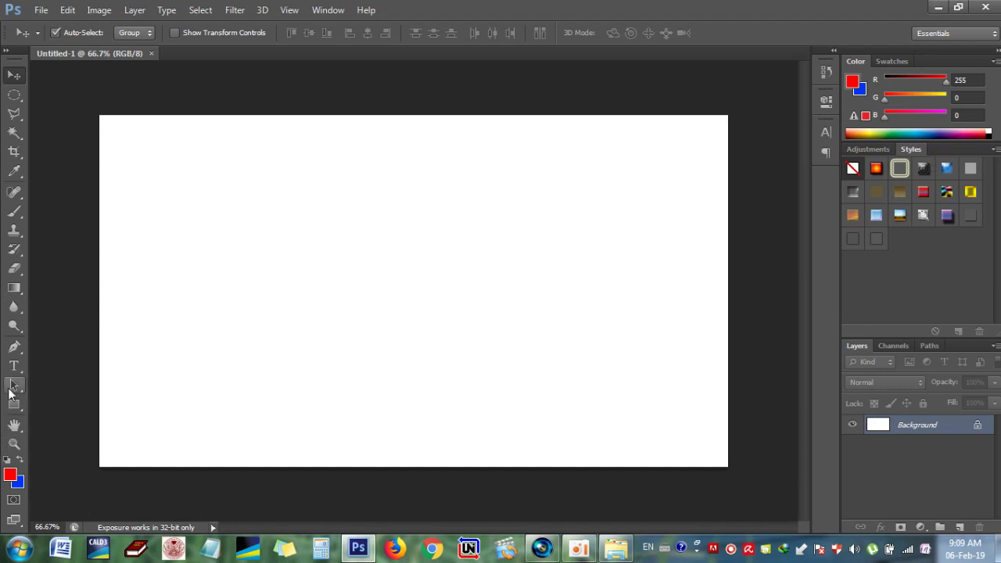
left_click(14, 366)
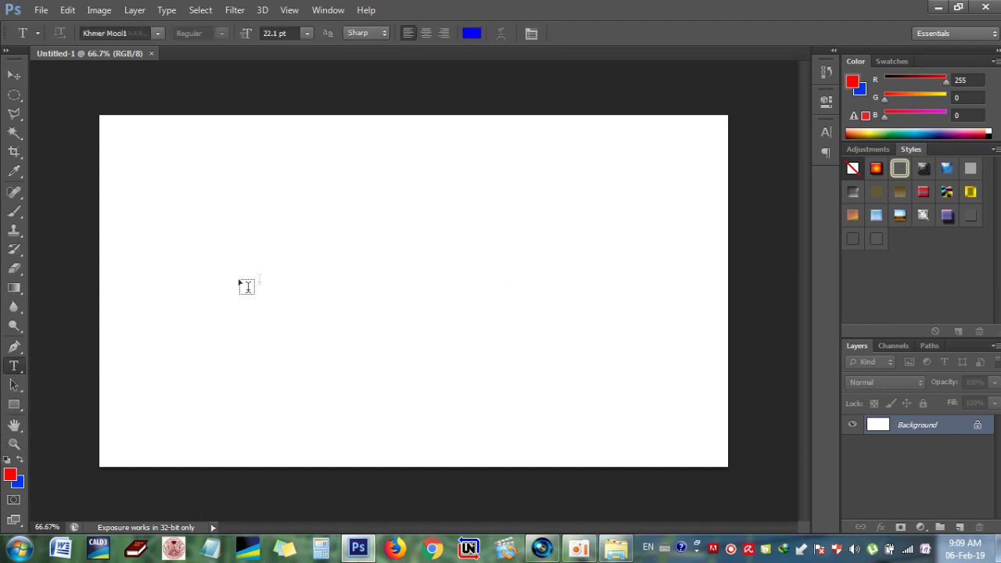
left_click(239, 282)
key("alt+shift")
type("ខ")
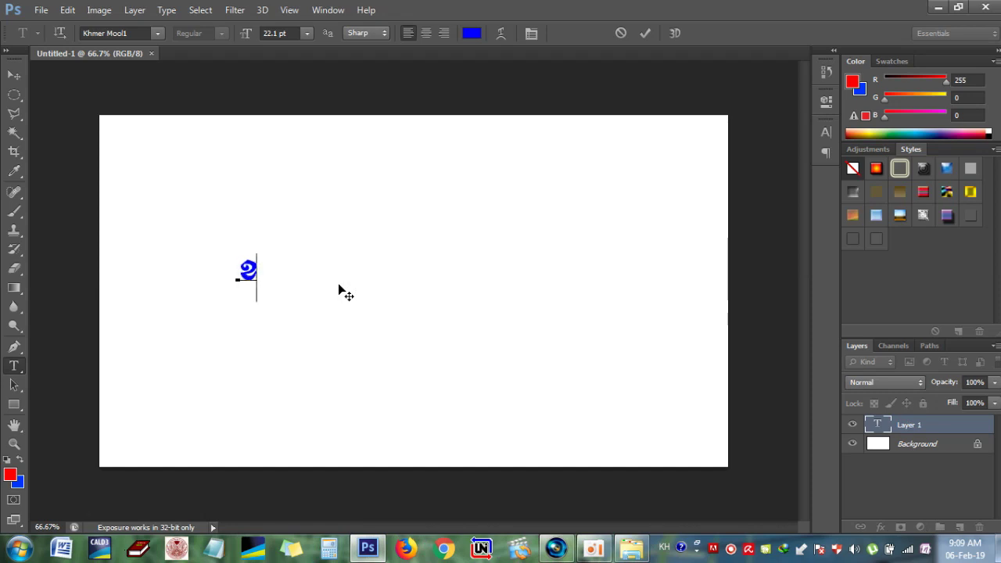
type("ីច")
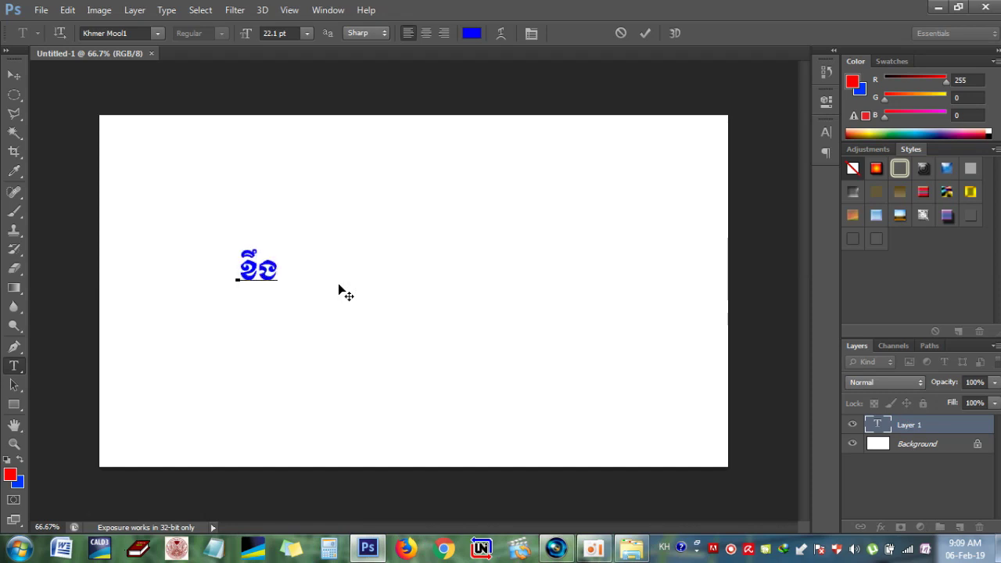
type("ក្រើ")
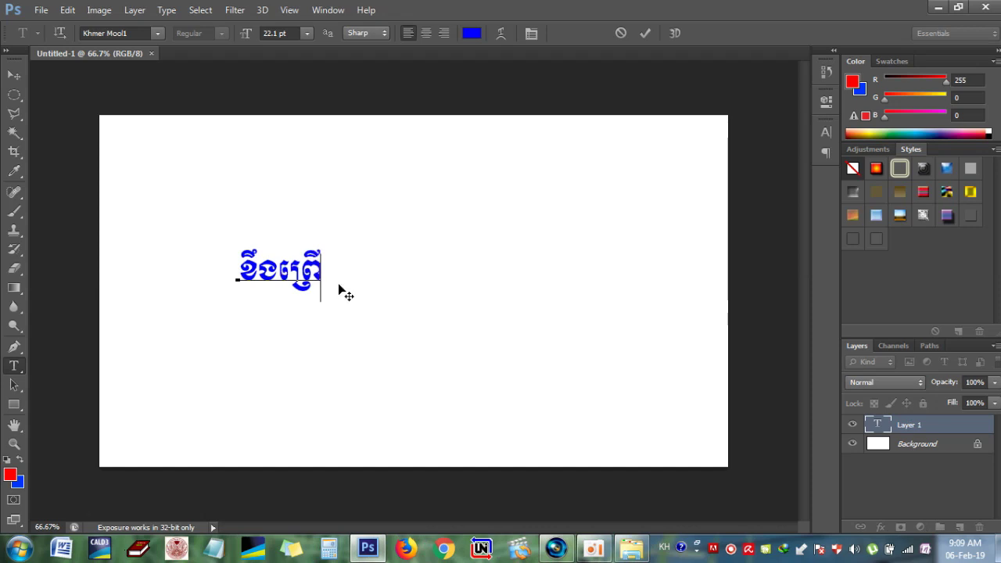
key("BackSpace")
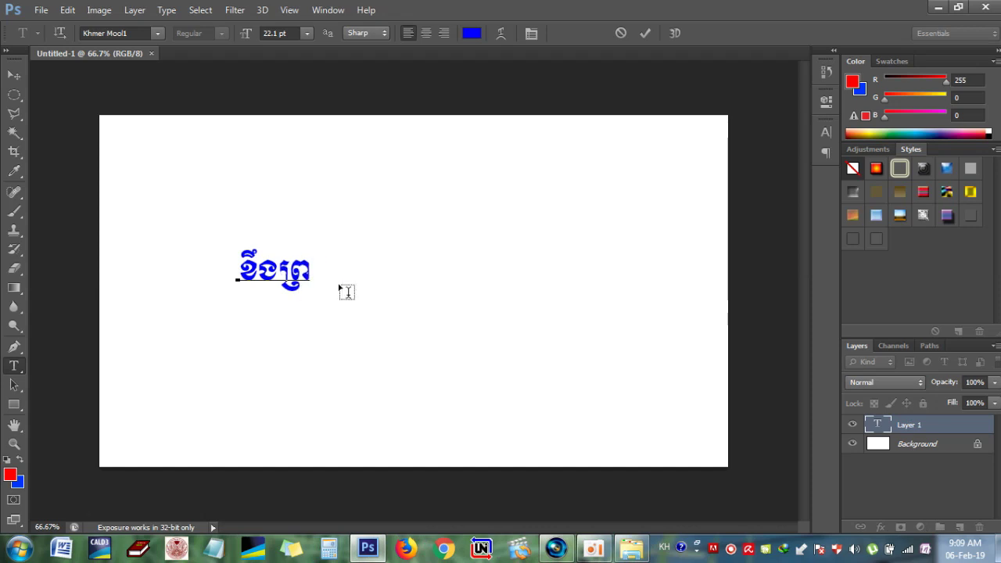
type("ោះស្រឡា")
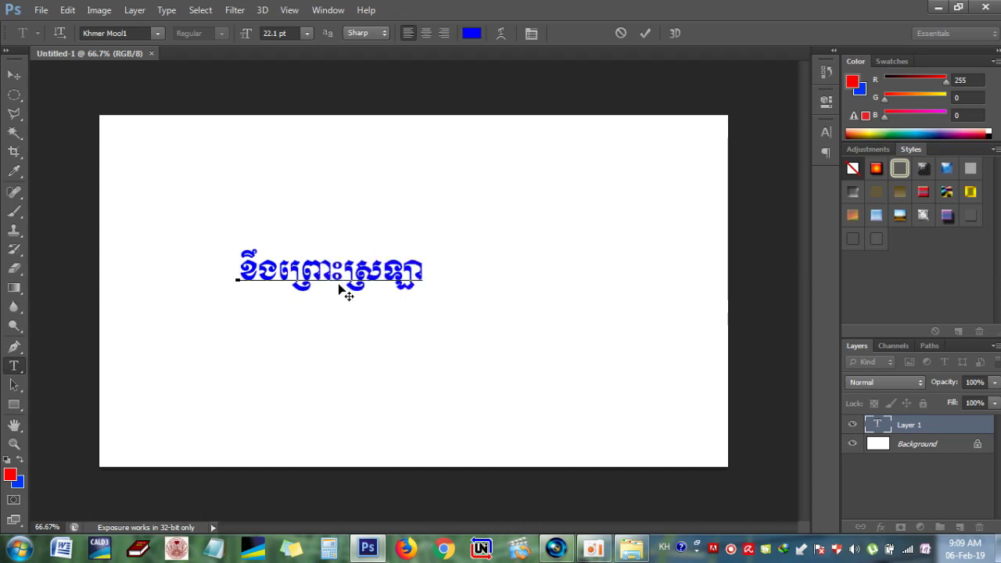
type("ញ់")
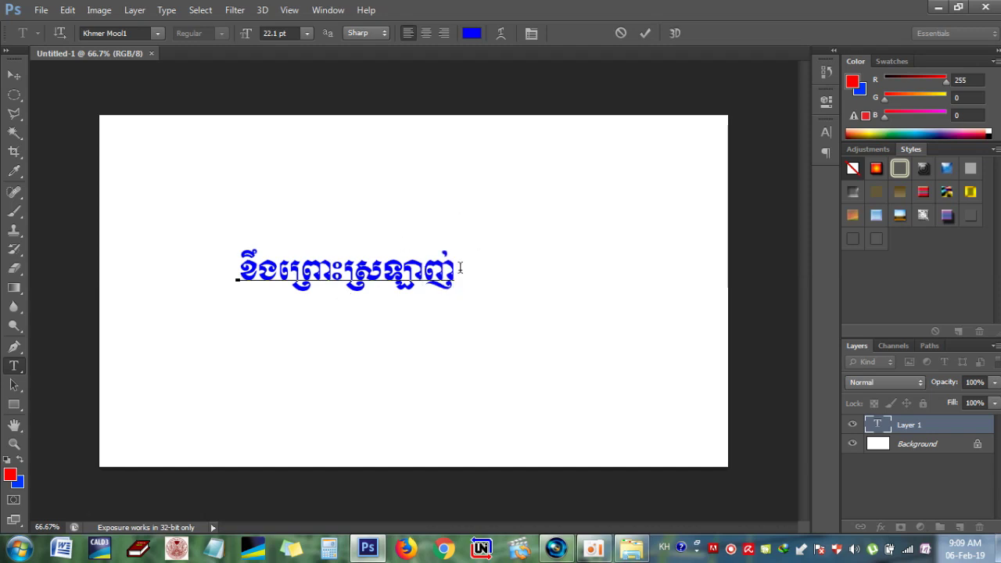
Move the Khmer text toward the canvas center and enlarge it to about one and a half times its size with Free Transform.
left_click(14, 74)
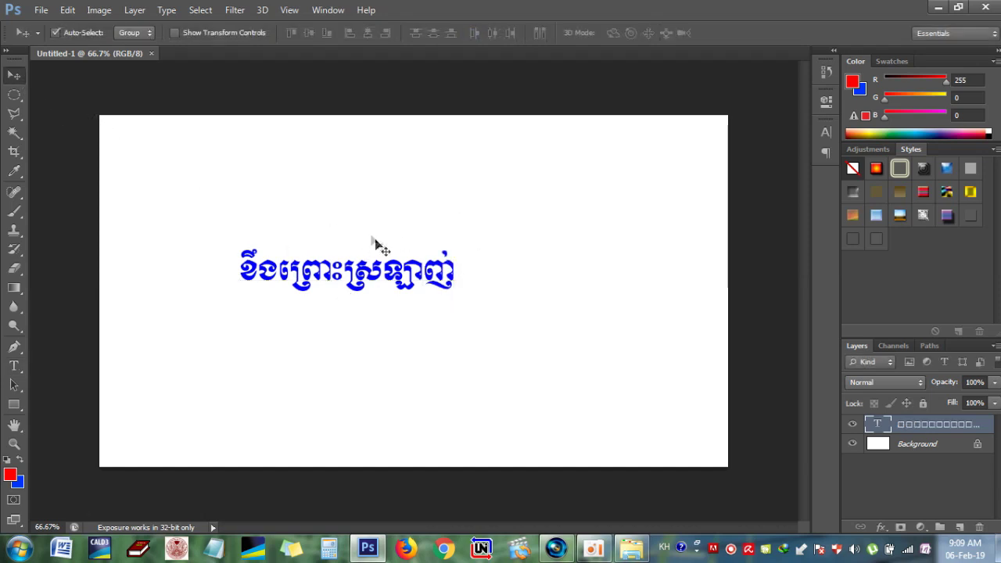
left_click_drag(385, 270, 441, 270)
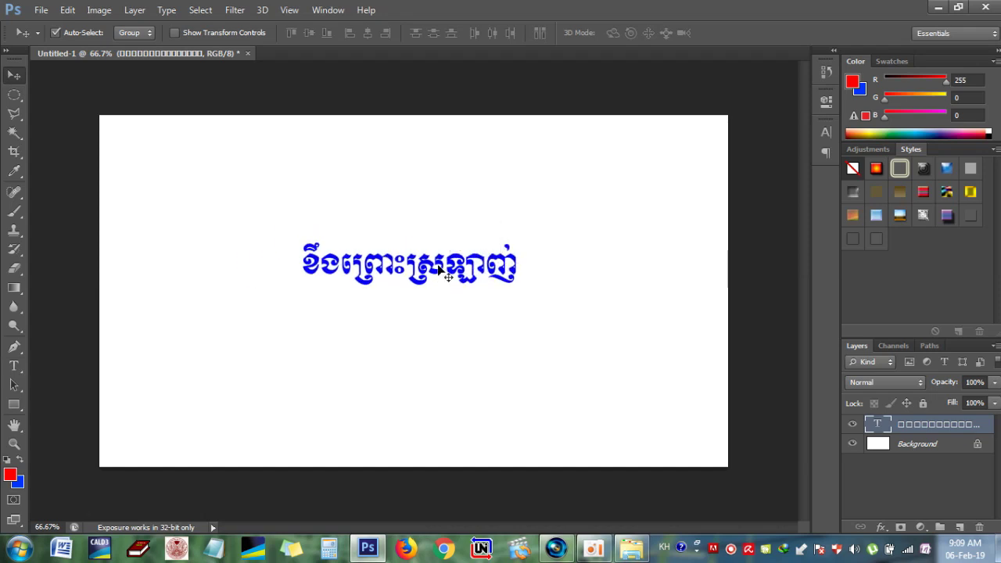
key("ctrl+t")
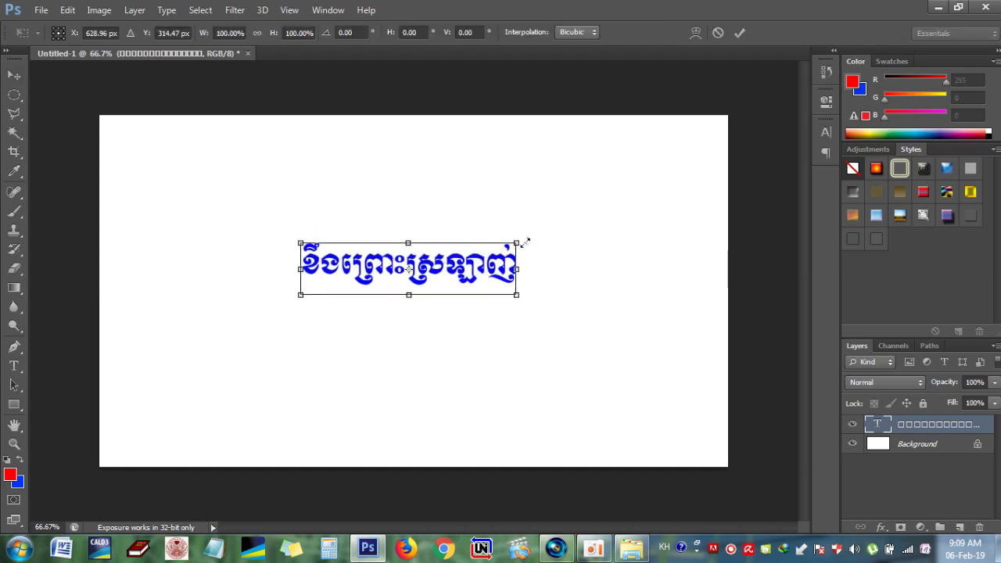
left_click_drag(520, 242, 616, 187)
left_click_drag(545, 251, 469, 269)
key("Return")
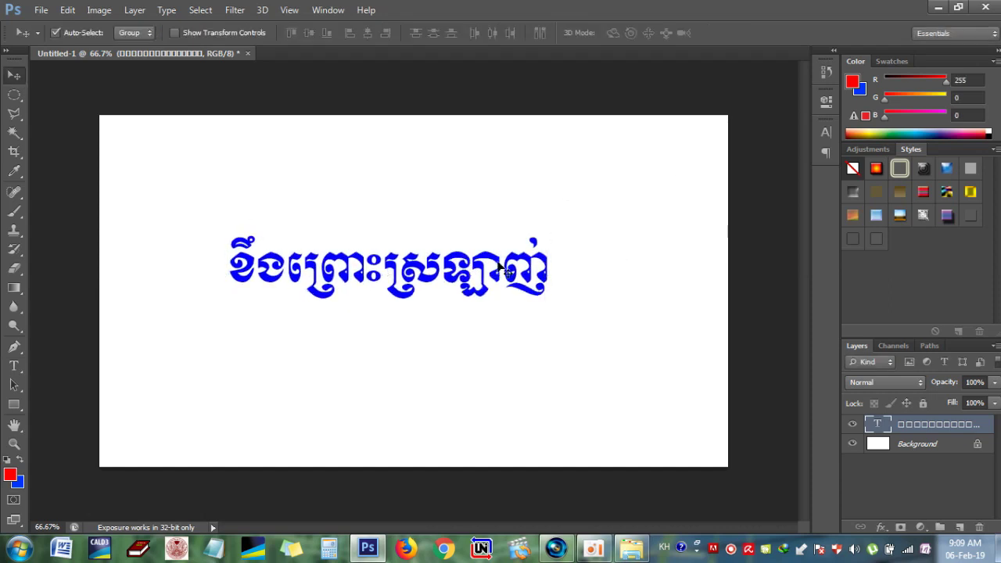
Try several preset layer styles on the Khmer title and clear them with the no-style preset.
left_click(900, 170)
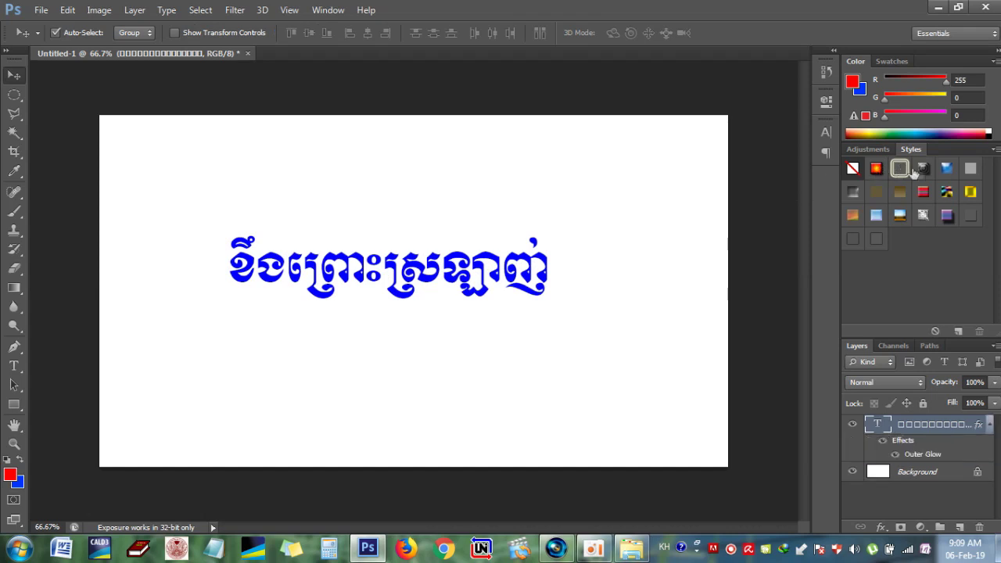
left_click(925, 168)
left_click(947, 168)
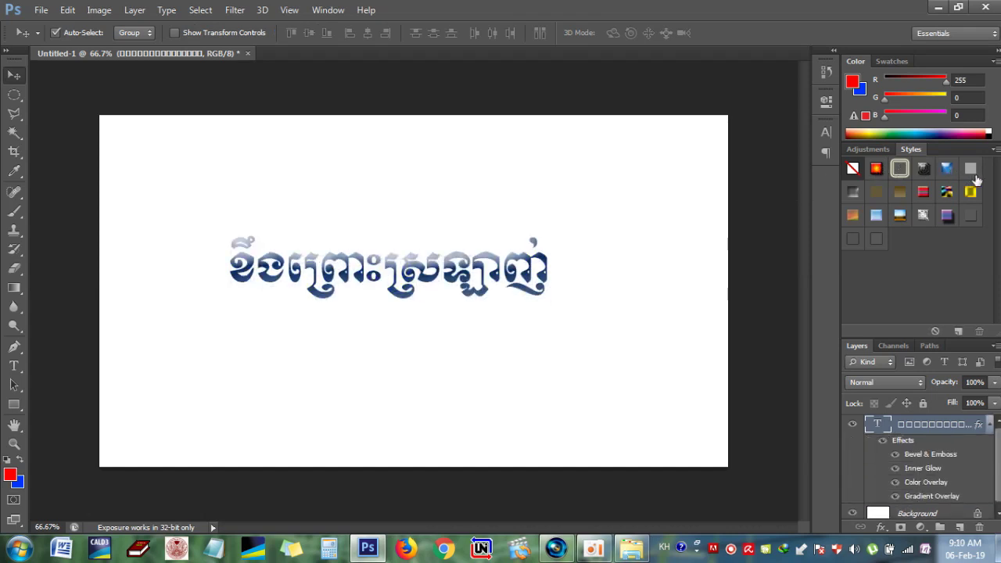
left_click(943, 193)
left_click(854, 216)
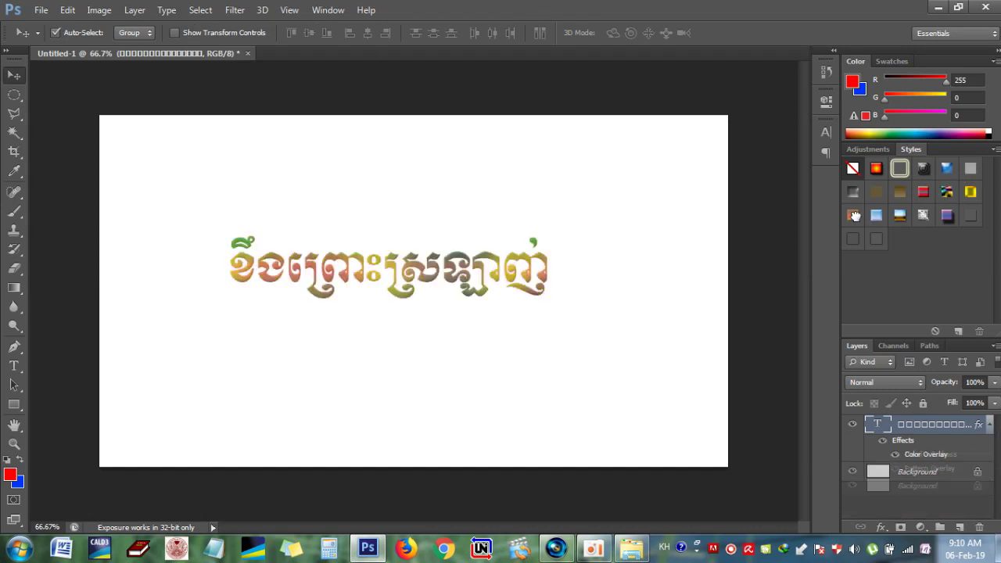
left_click(876, 217)
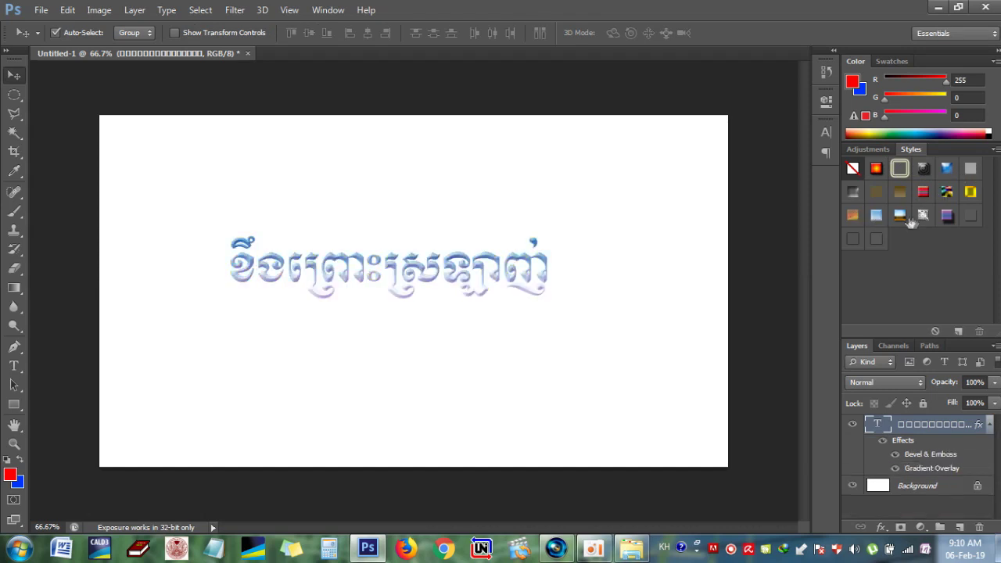
left_click(949, 216)
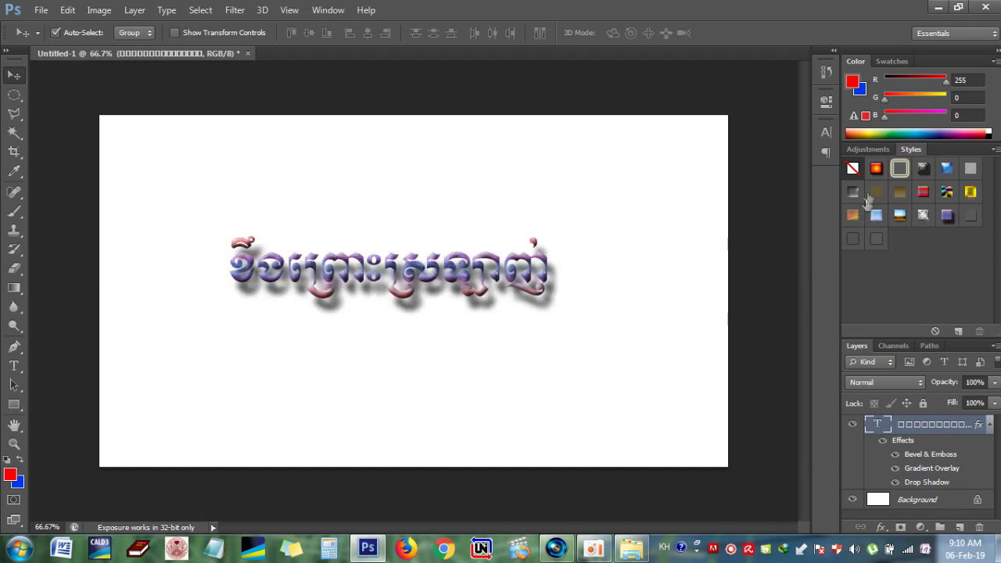
left_click(854, 169)
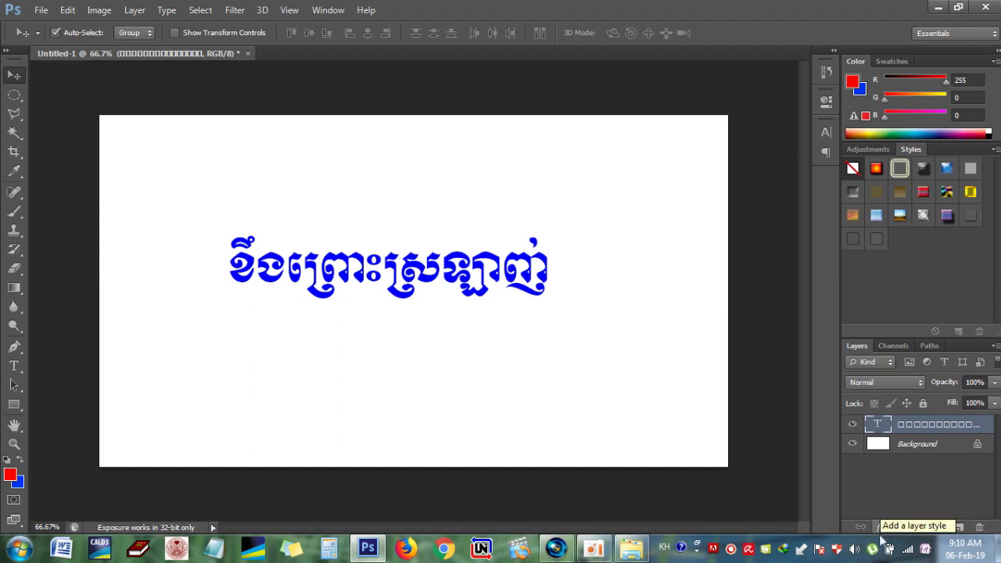
Add a red (ff0000) 1 px outside Stroke layer style to the Khmer title and shift the title slightly right.
left_click(879, 532)
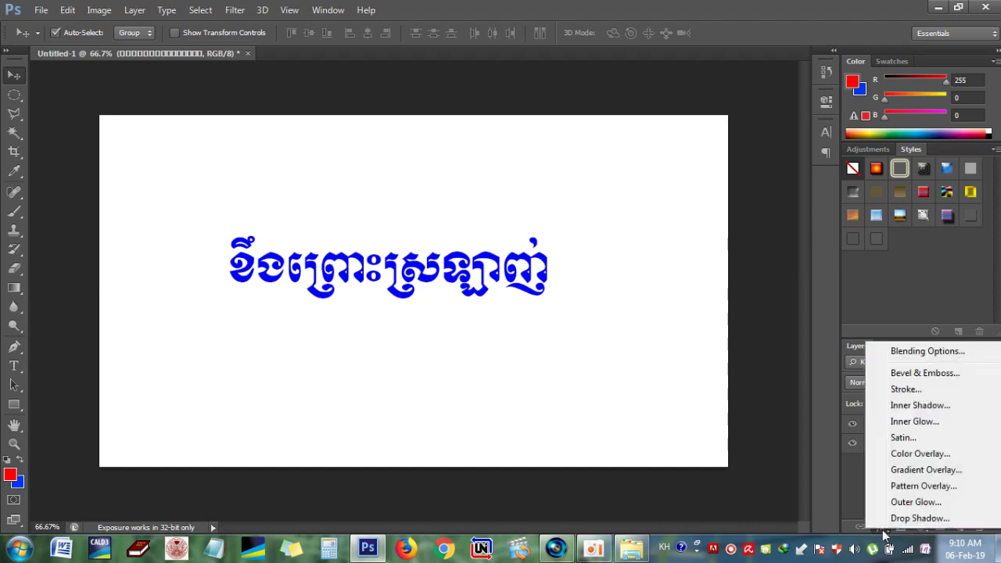
left_click(907, 389)
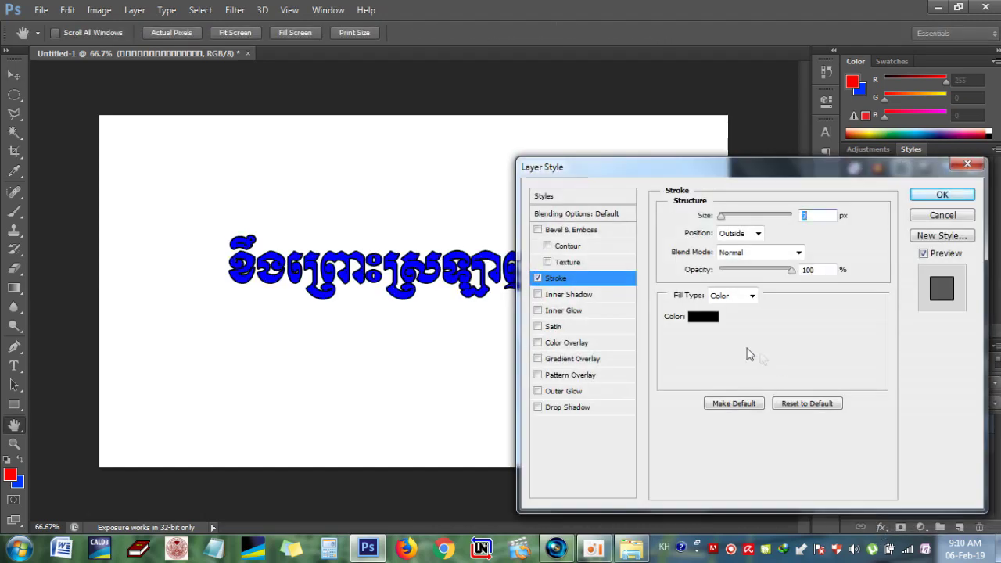
left_click(704, 317)
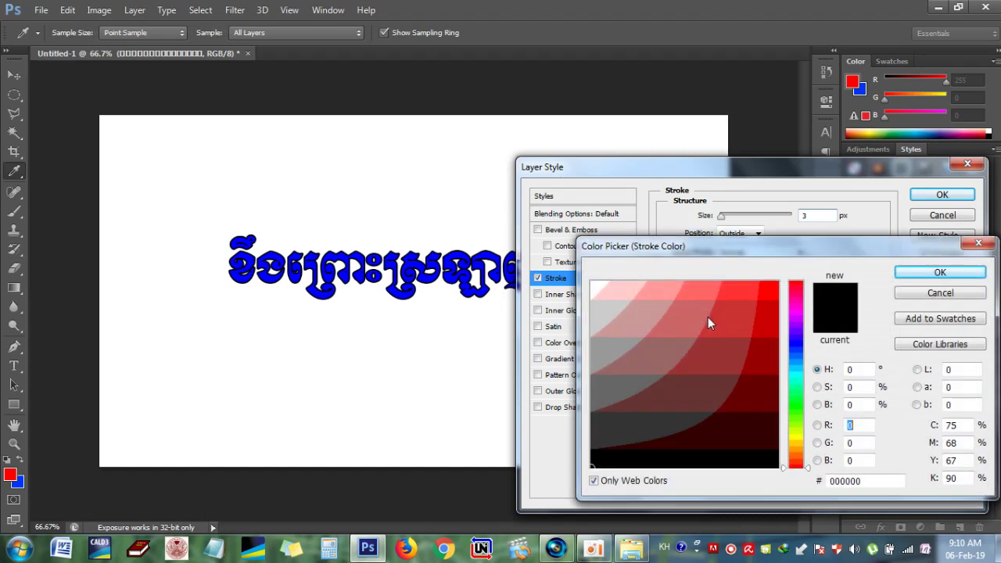
left_click(774, 288)
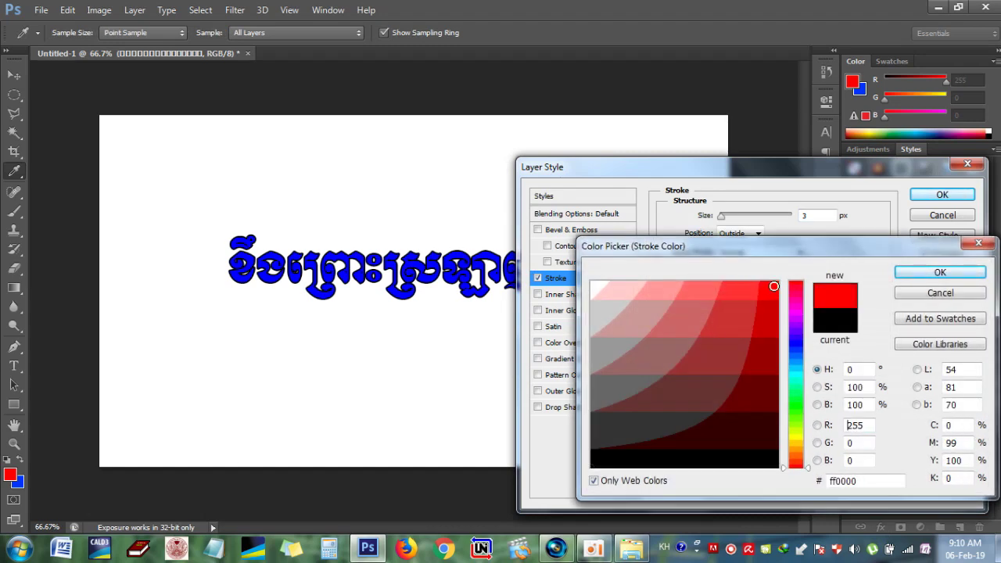
left_click(936, 274)
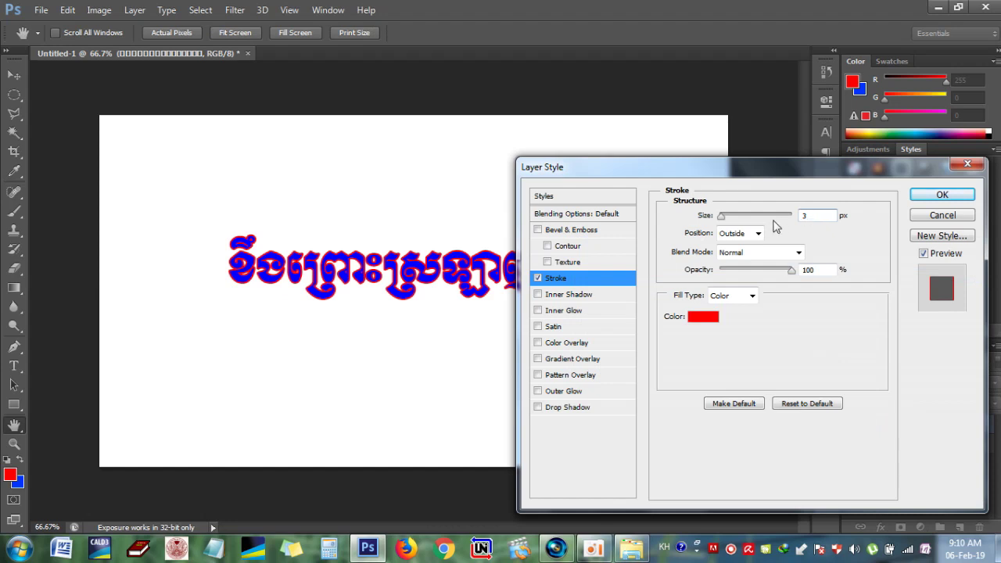
left_click(722, 217)
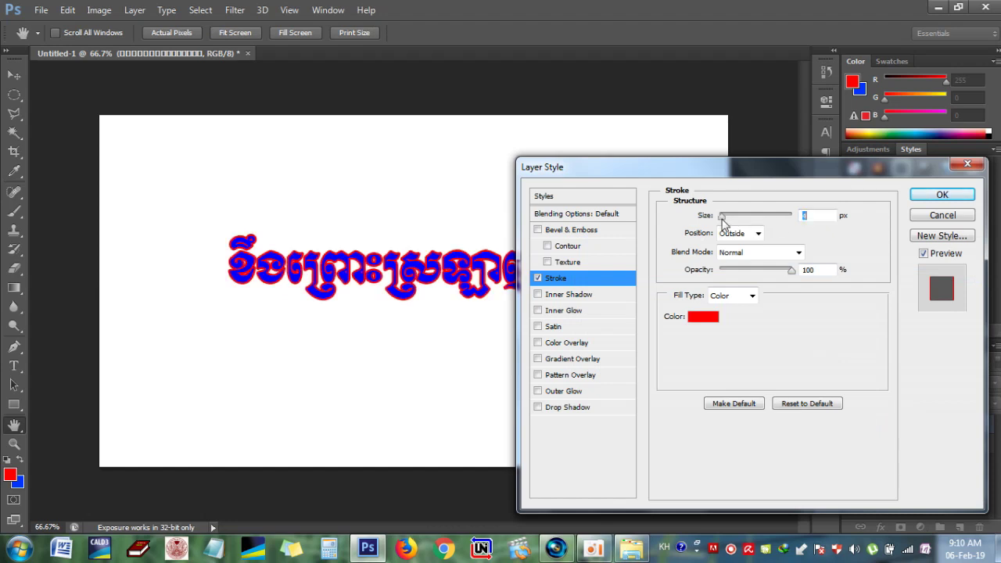
left_click_drag(723, 221, 721, 220)
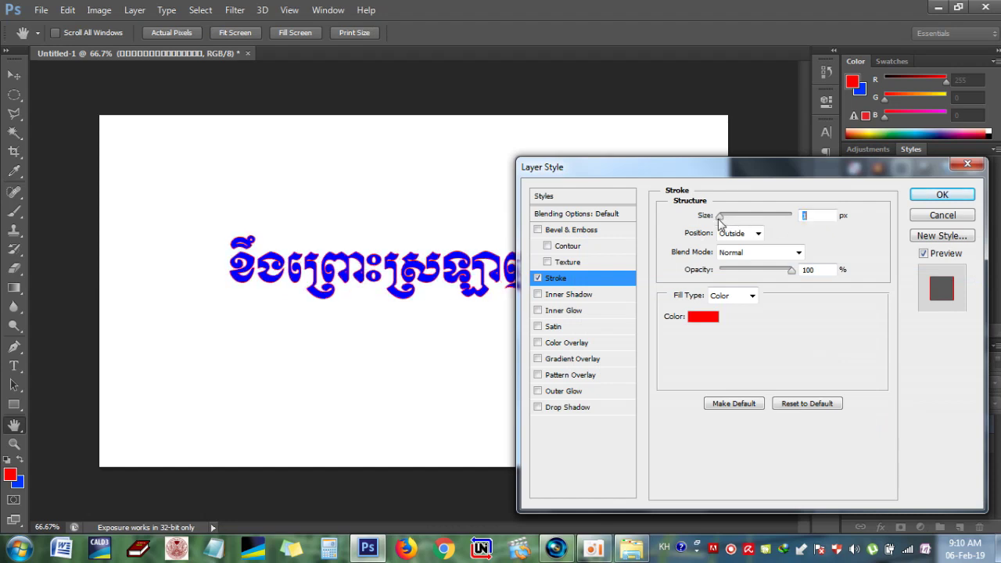
left_click(943, 195)
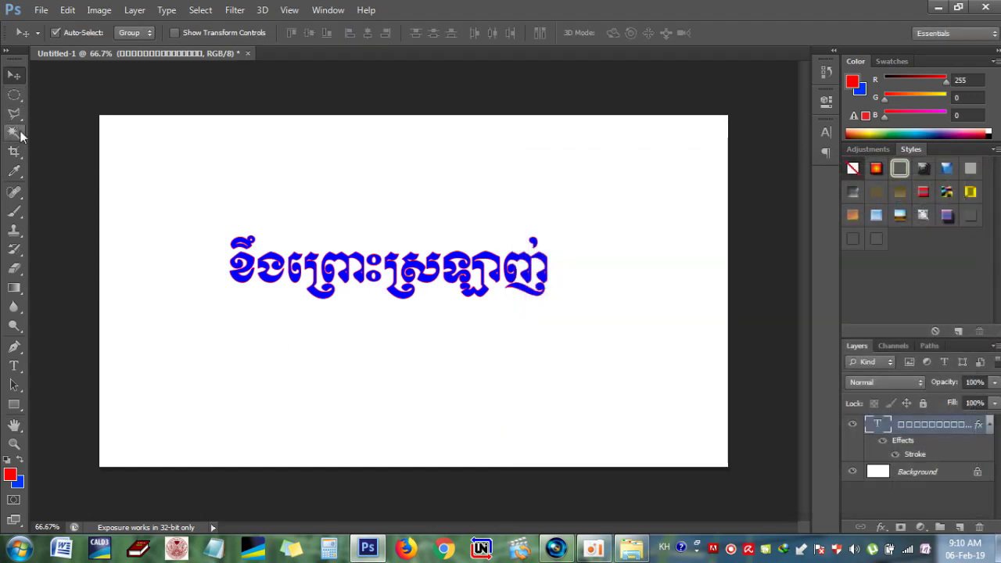
left_click_drag(469, 267, 492, 266)
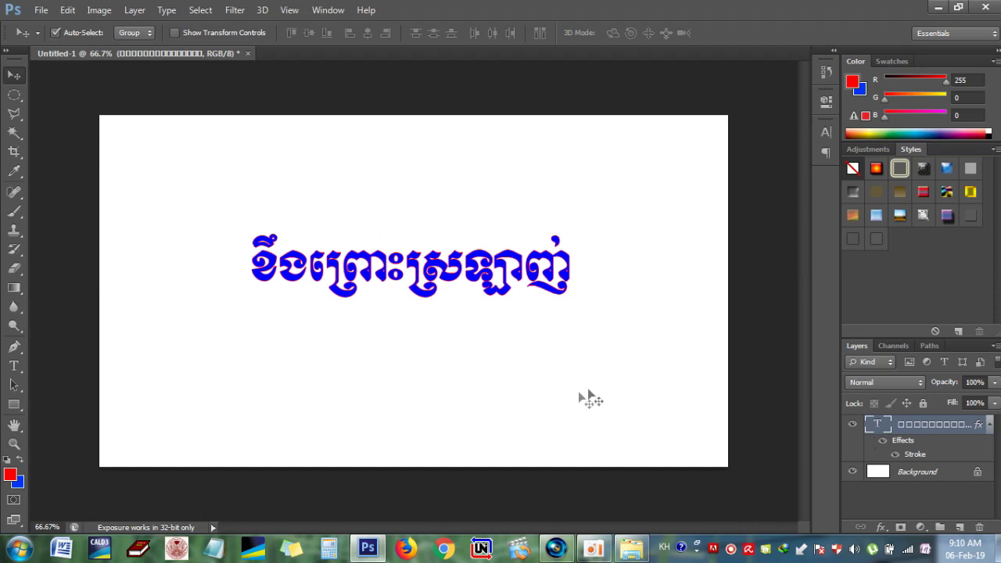
left_click(626, 393)
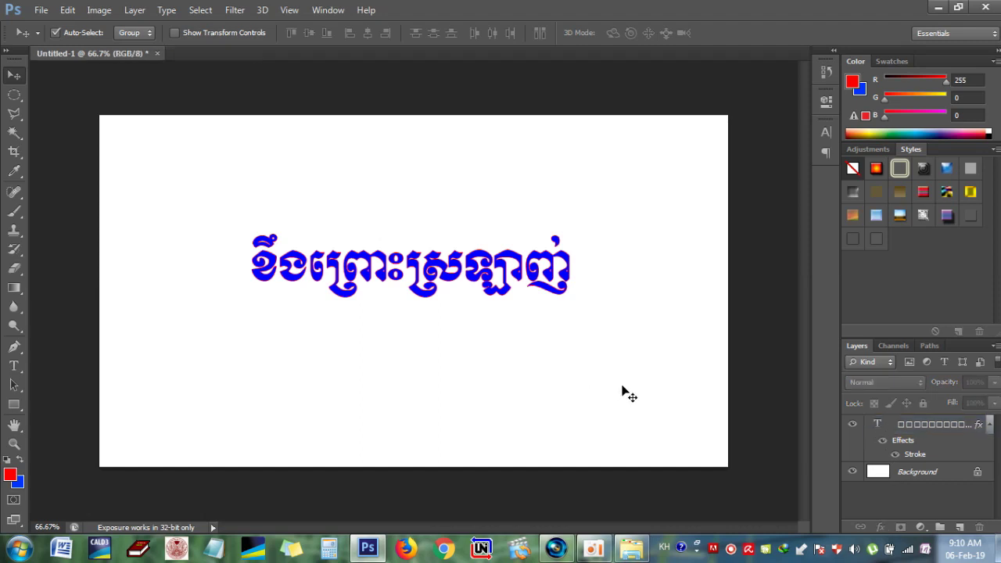
left_click(874, 478)
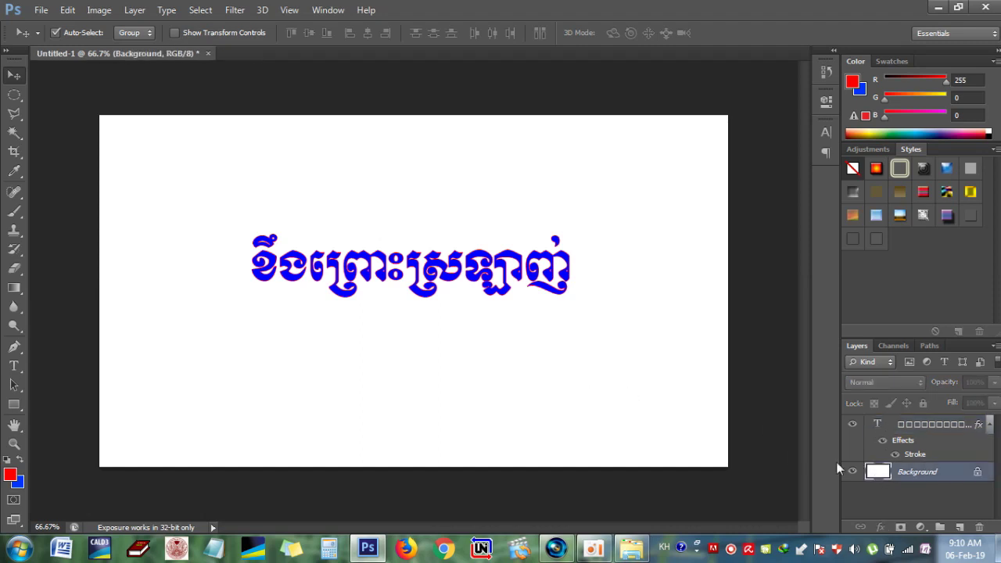
left_click(656, 426)
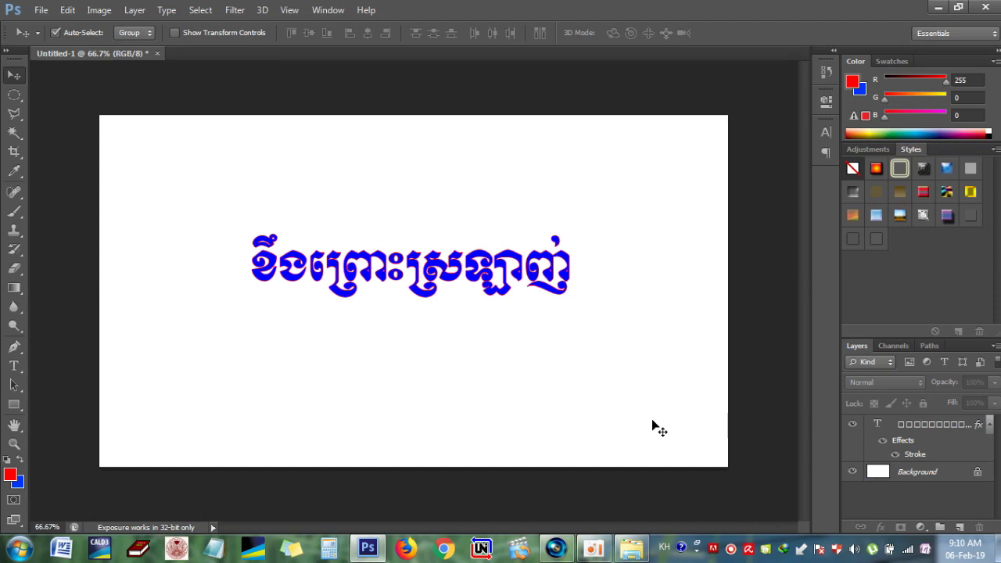
left_click(876, 474)
right_click(876, 475)
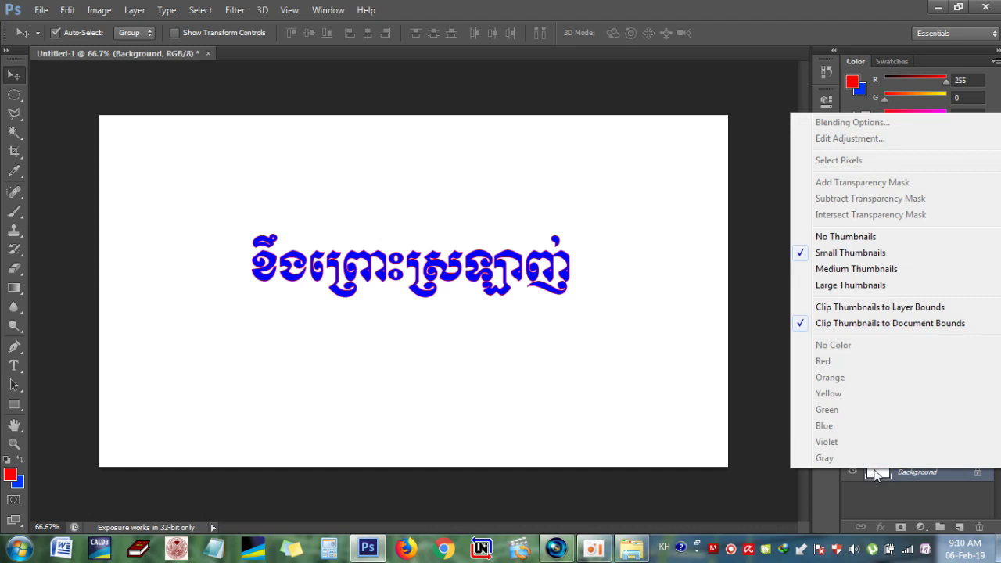
left_click(656, 374)
left_click(615, 373)
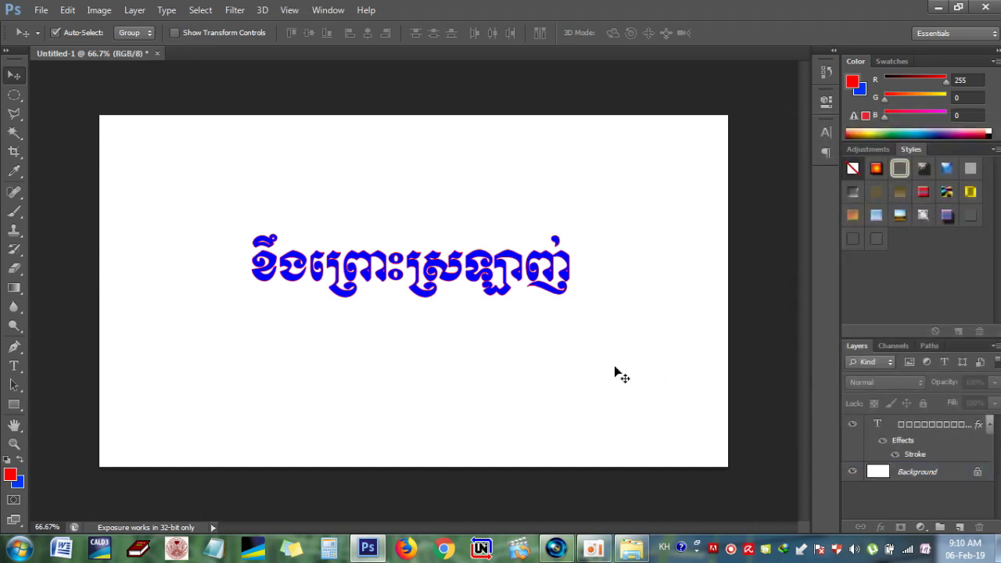
Create a new 1280 × 720 pixel RGB document at 200 pixels/inch with a white background.
left_click(41, 10)
left_click(56, 27)
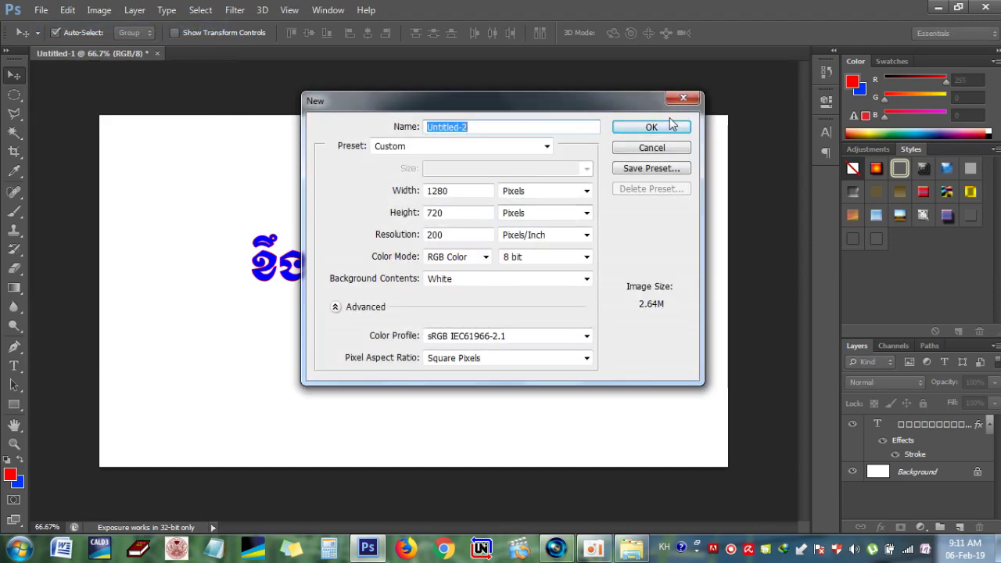
left_click(654, 128)
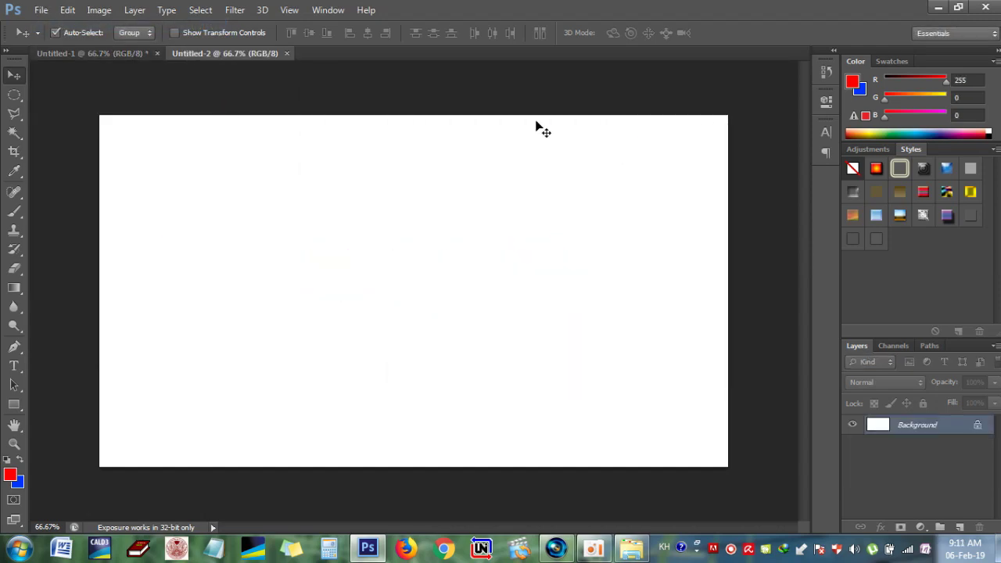
Copy the outlined Khmer title from Untitled-1 into Untitled-2 and place it horizontally centered, slightly above the canvas middle.
left_click(74, 53)
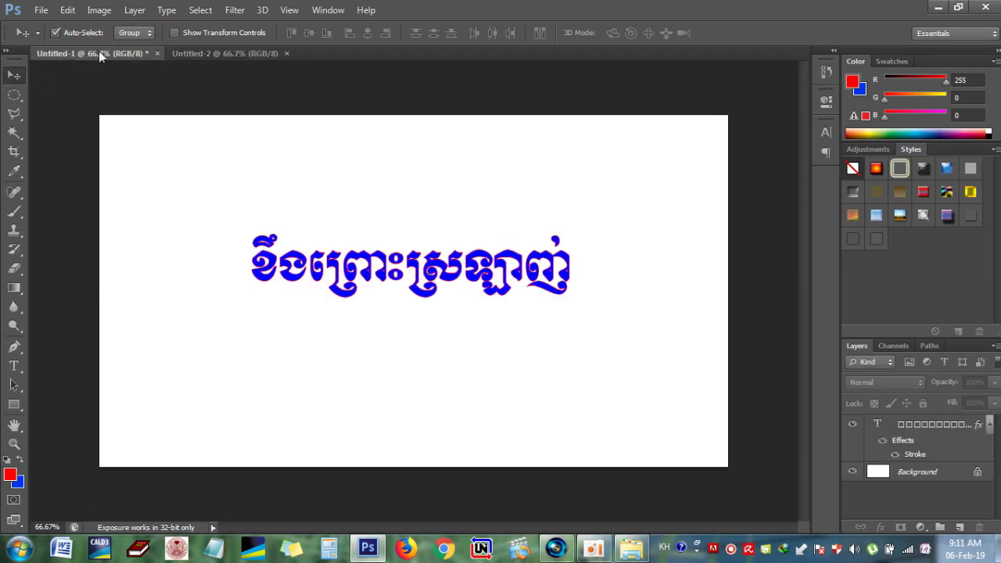
left_click_drag(272, 205, 420, 279)
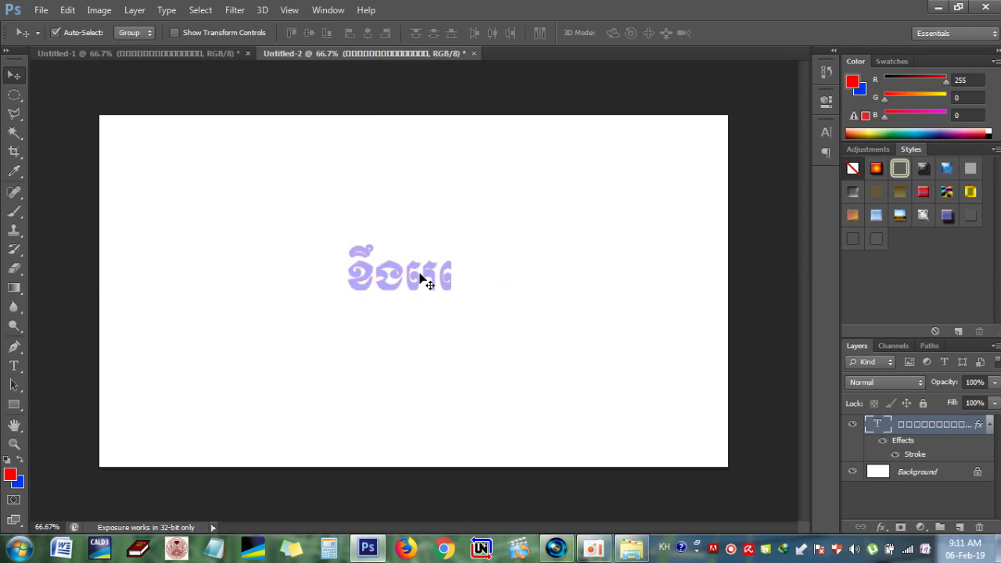
left_click_drag(490, 280, 402, 284)
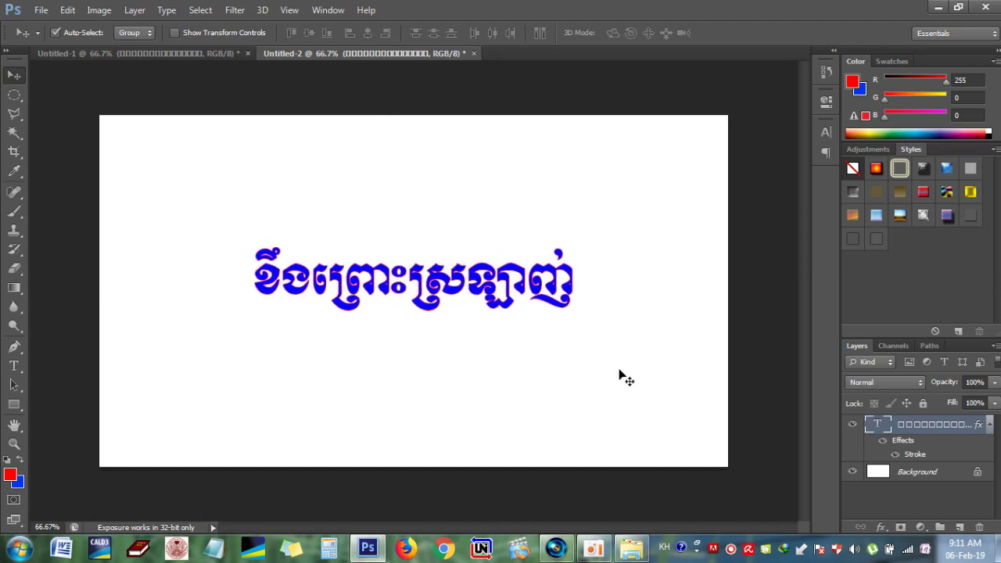
left_click(671, 389)
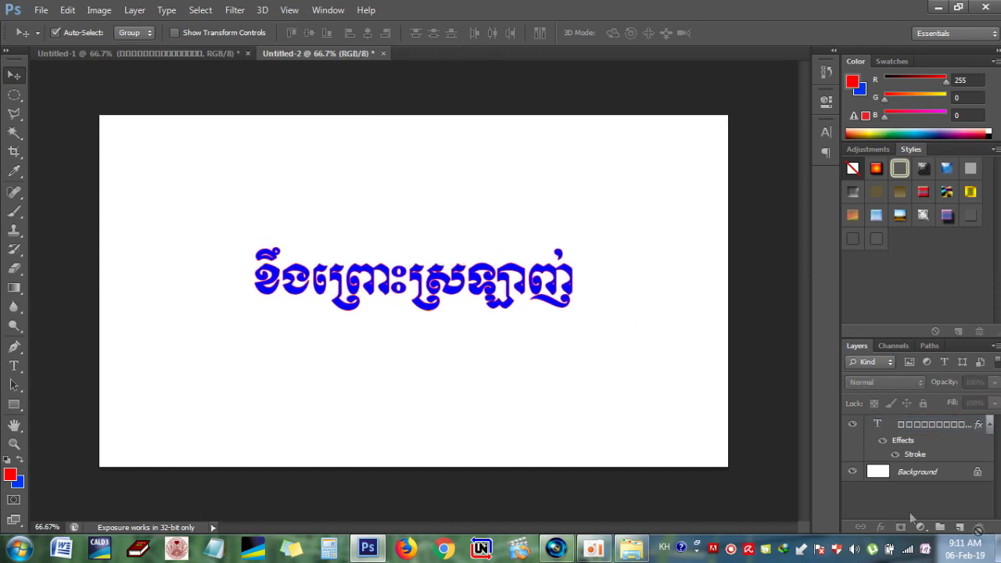
right_click(597, 423)
key("Escape")
left_click_drag(539, 288, 542, 254)
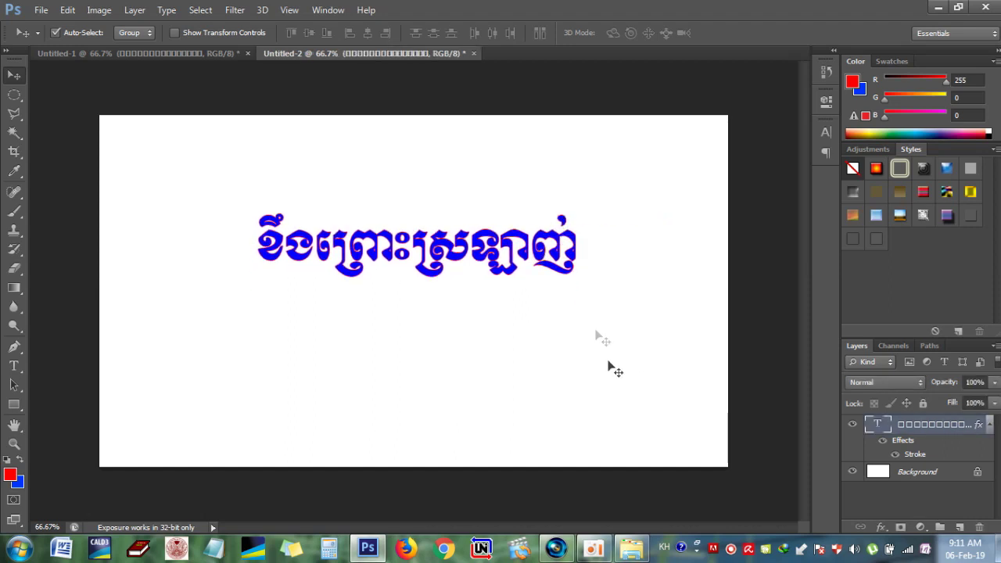
left_click(614, 378)
left_click_drag(615, 379, 630, 413)
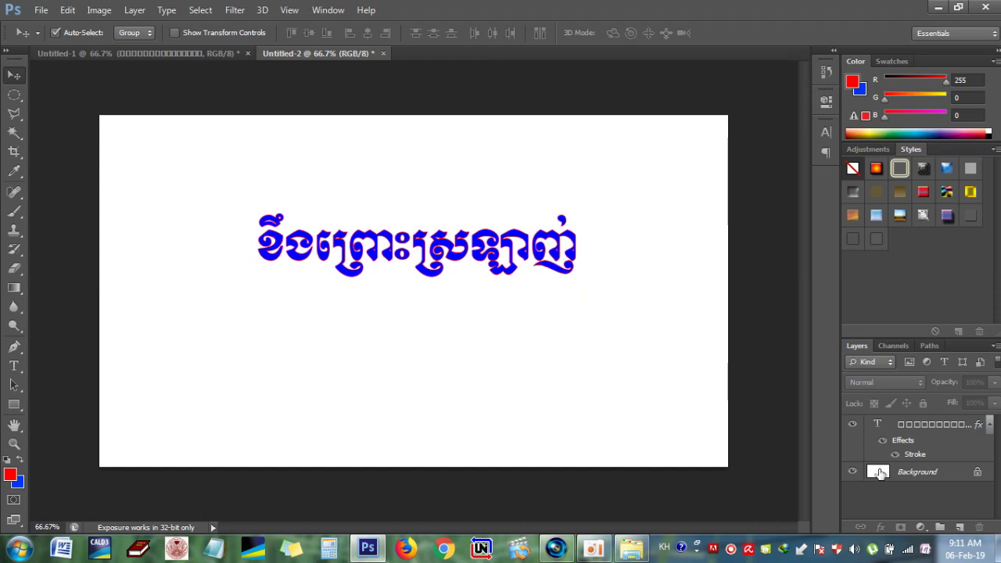
Hide the Background layer of Untitled-2 to make the canvas transparent and move the title down to the canvas middle.
left_click(880, 471)
right_click(881, 473)
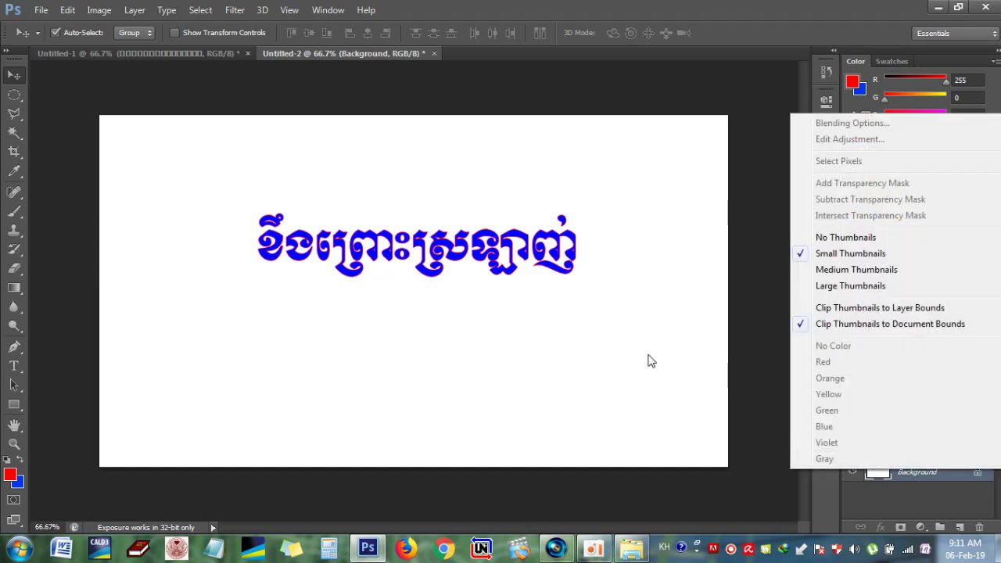
left_click(765, 442)
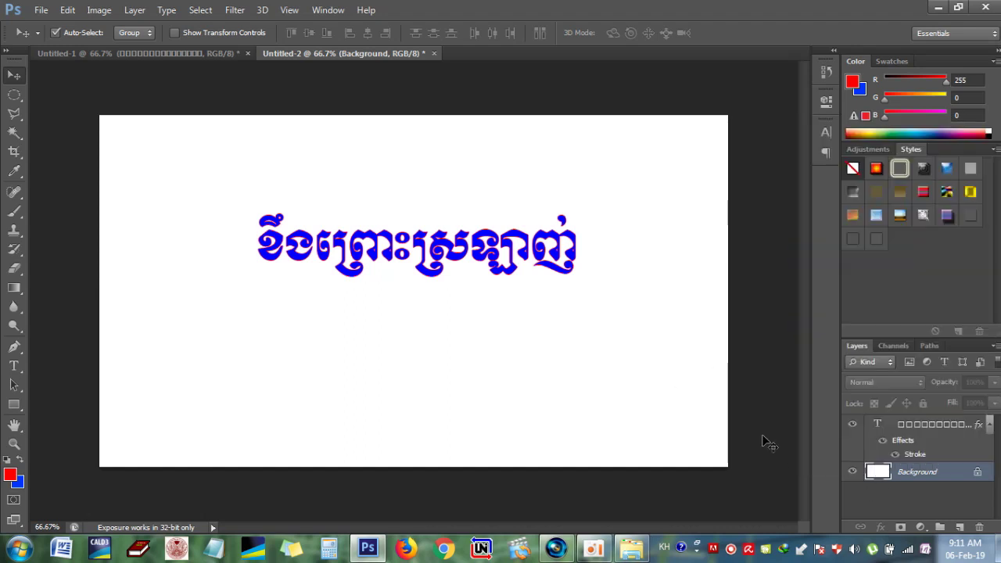
left_click(853, 472)
left_click_drag(510, 245, 522, 273)
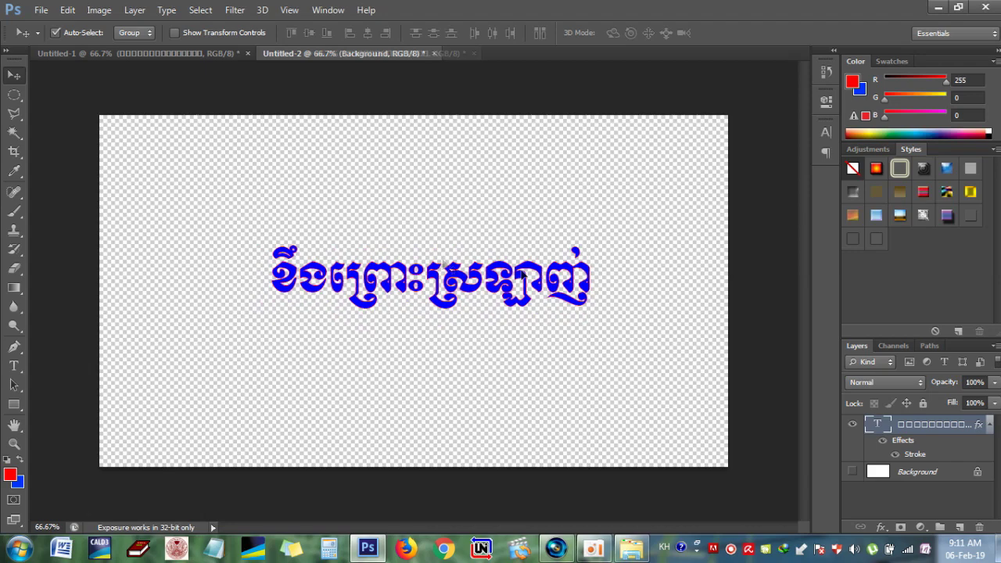
Crop the canvas on all four sides closely around the Khmer title and center the title vertically in the cropped area.
left_click(14, 151)
left_click_drag(101, 294, 177, 308)
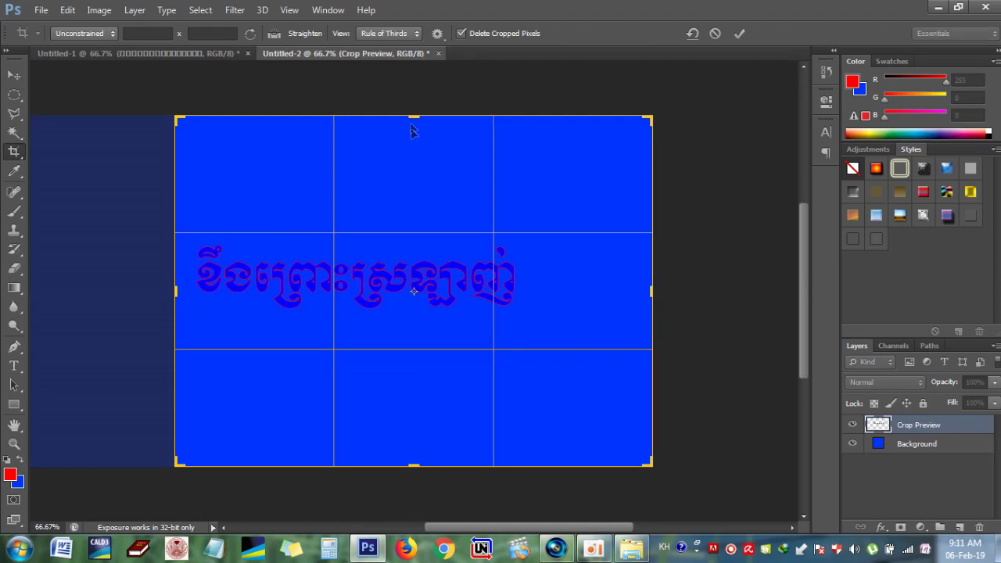
left_click_drag(414, 118, 414, 166)
left_click_drag(414, 407, 410, 355)
left_click_drag(652, 291, 593, 287)
key("Return")
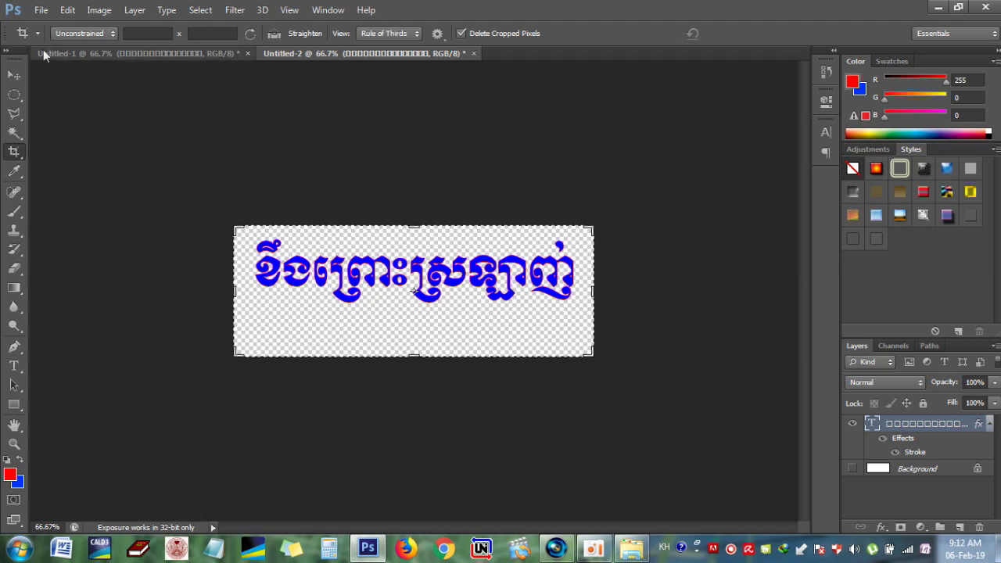
left_click(14, 75)
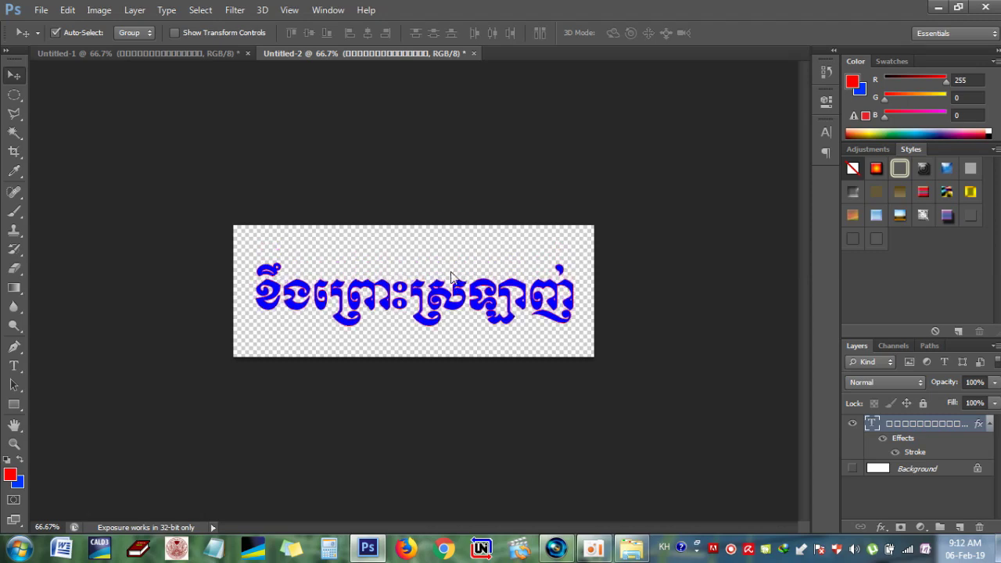
Begin saving a copy of the cropped Khmer title document and name the file Khoeng.
key("ctrl+alt+s")
left_click_drag(496, 313, 349, 315)
key("BackSpace")
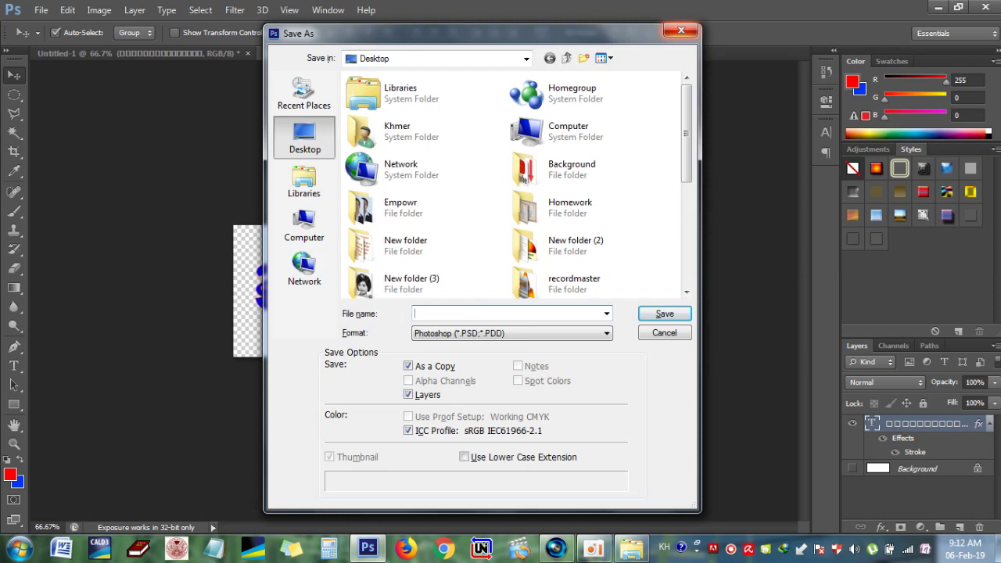
key("alt+shift")
type("Kh")
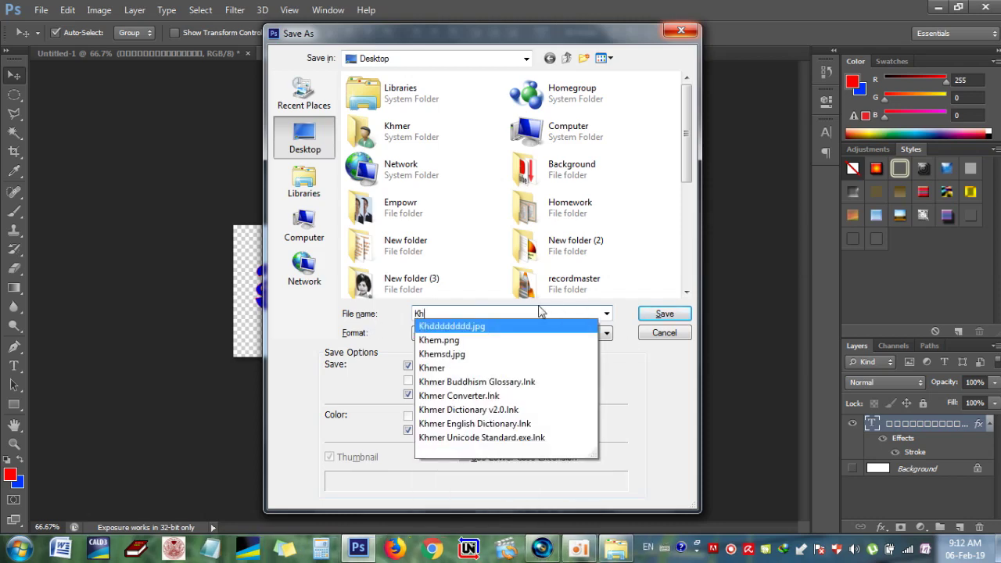
type("oeng")
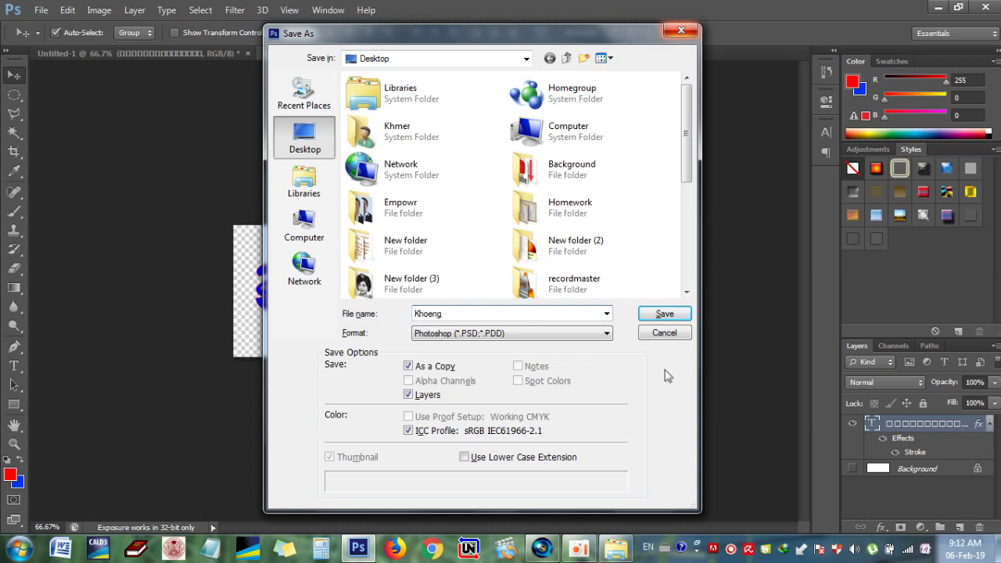
Save Khoeng as a PNG on the Desktop with Smallest / Slow compression and no interlacing.
left_click(562, 335)
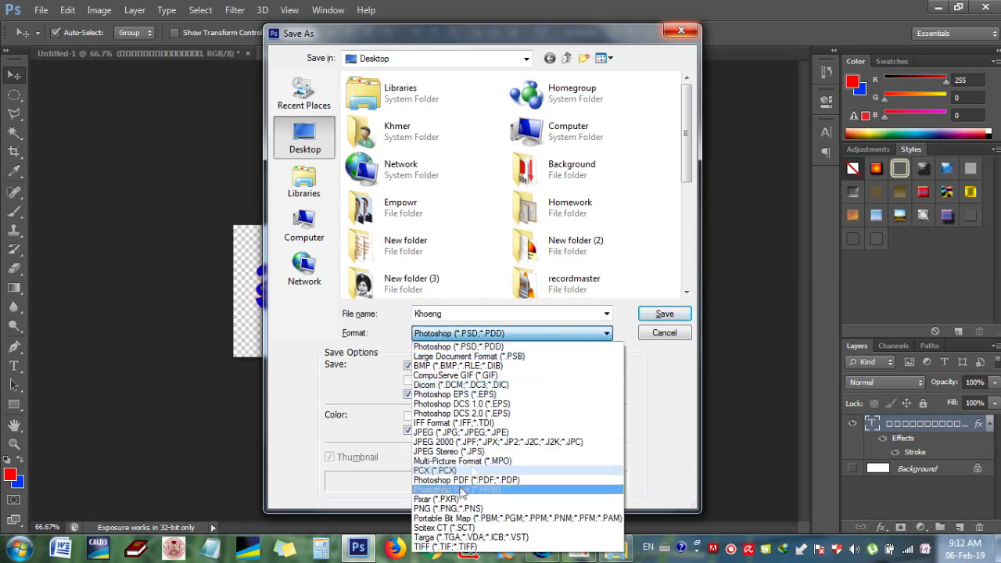
left_click(449, 507)
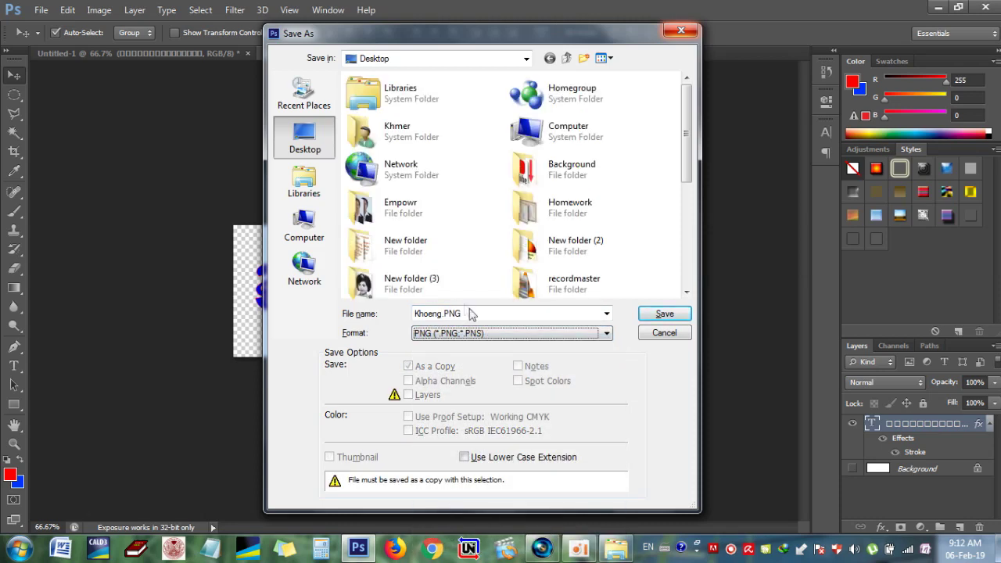
left_click(495, 313)
left_click(497, 313)
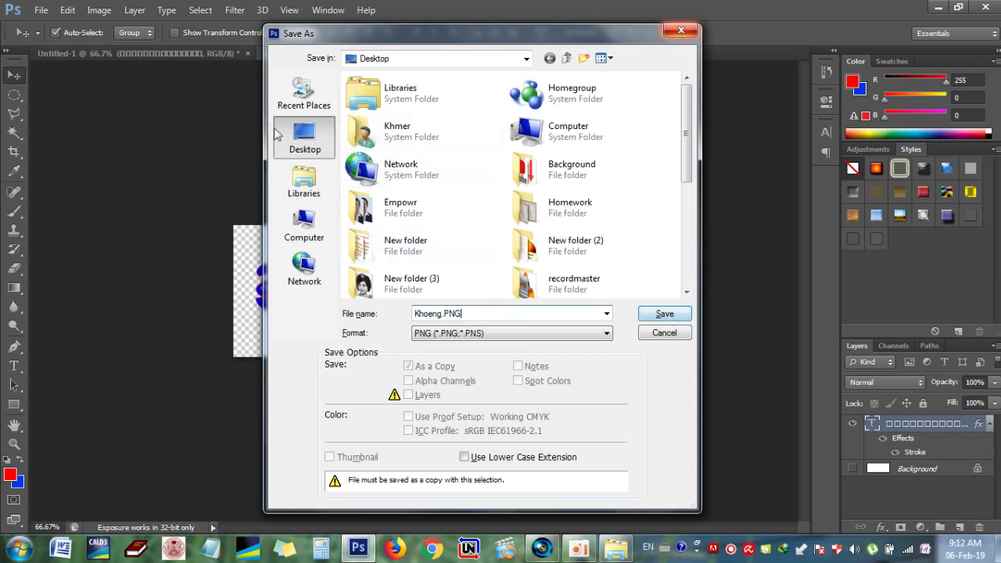
left_click(301, 140)
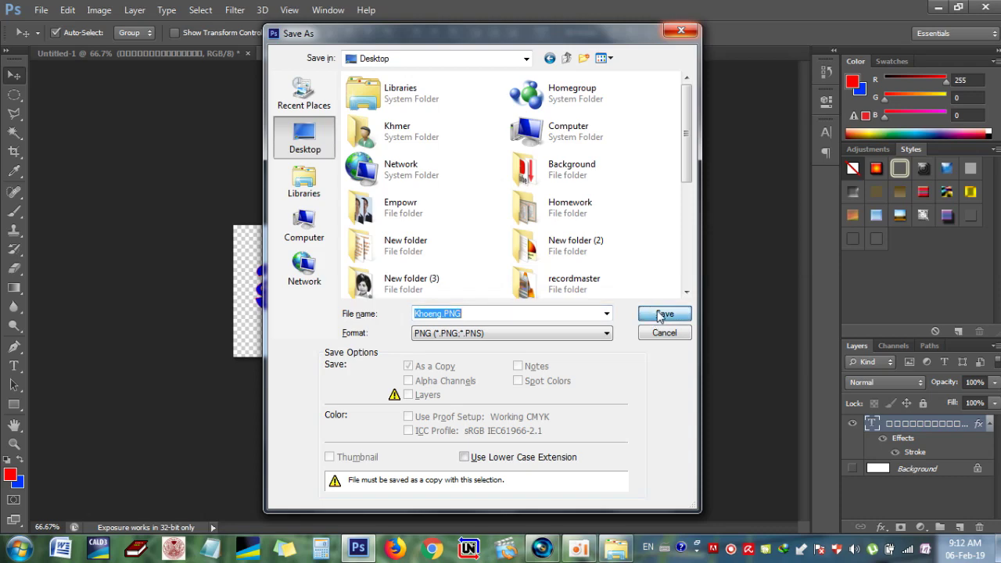
left_click(660, 314)
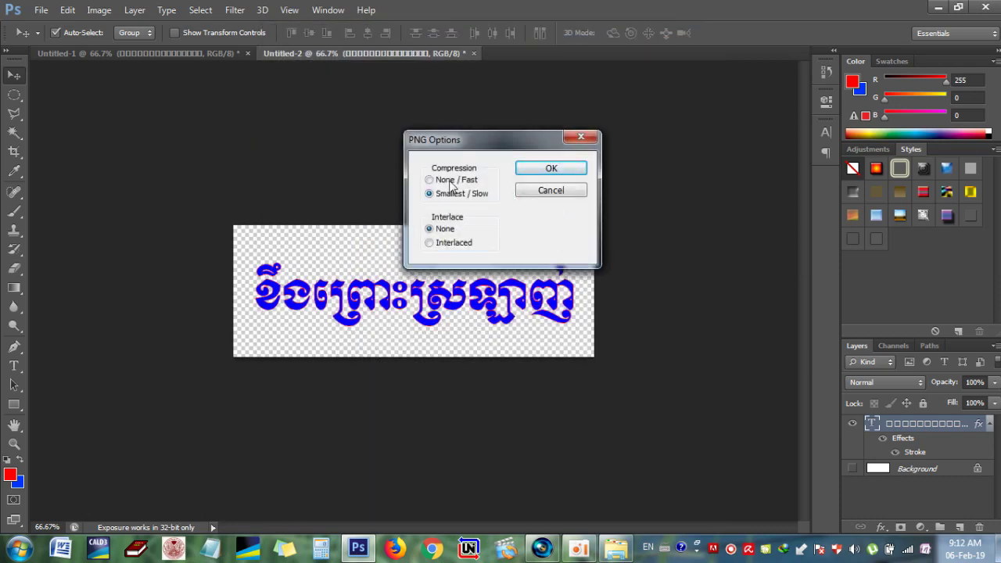
left_click(551, 168)
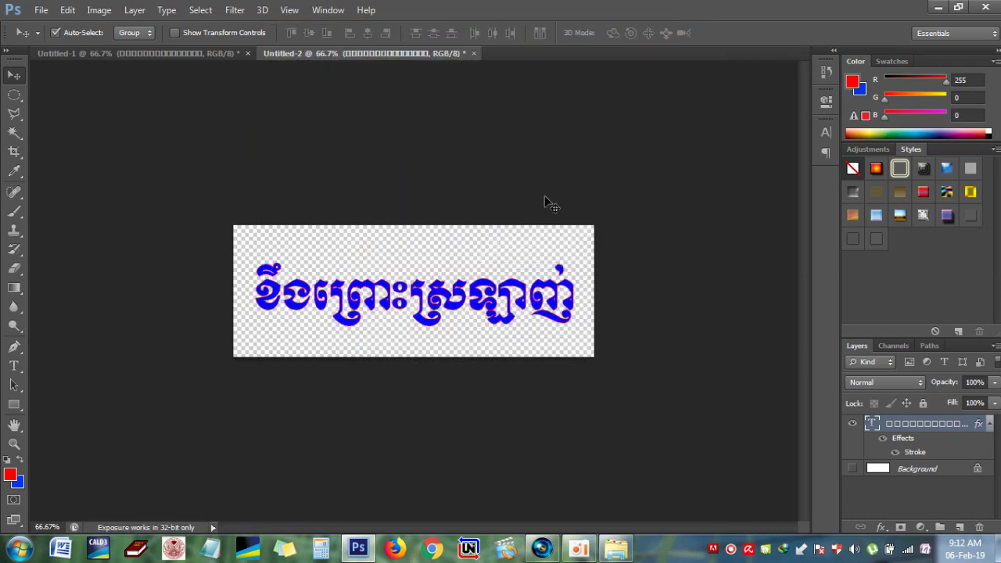
Clear the open windows to reach the desktop and bring the Khoeng image into Vegas Pro on track 1.
left_click(940, 7)
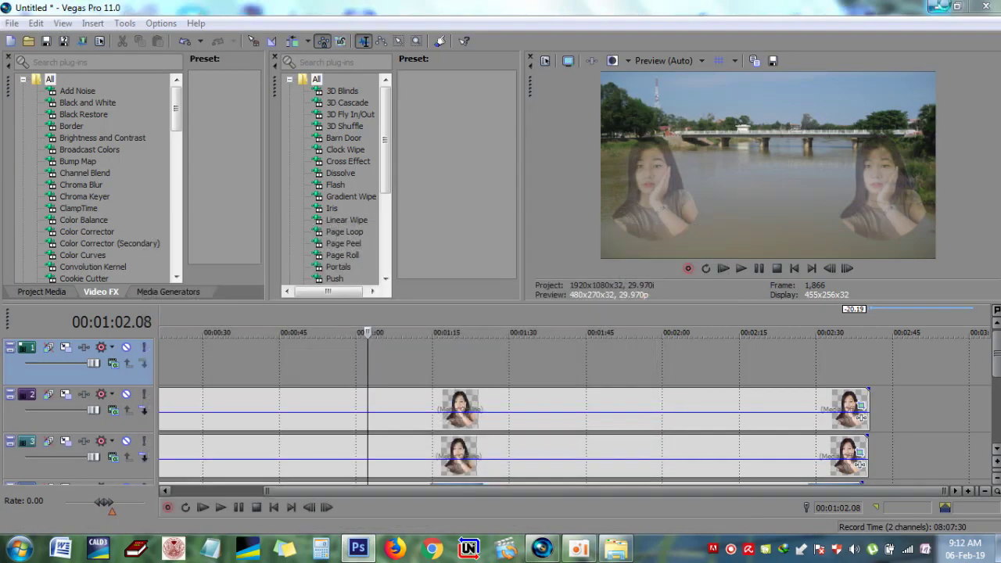
left_click(940, 8)
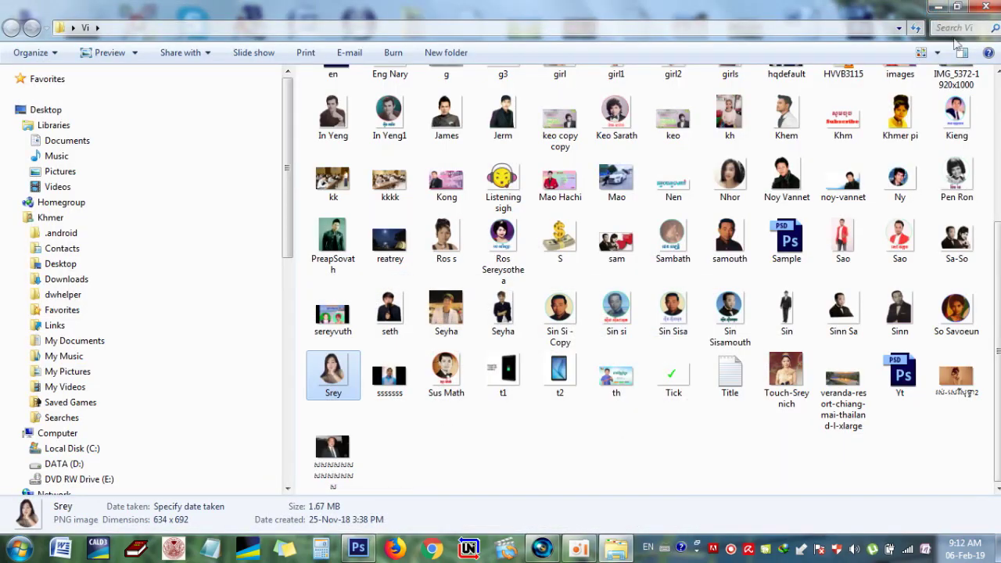
left_click(940, 8)
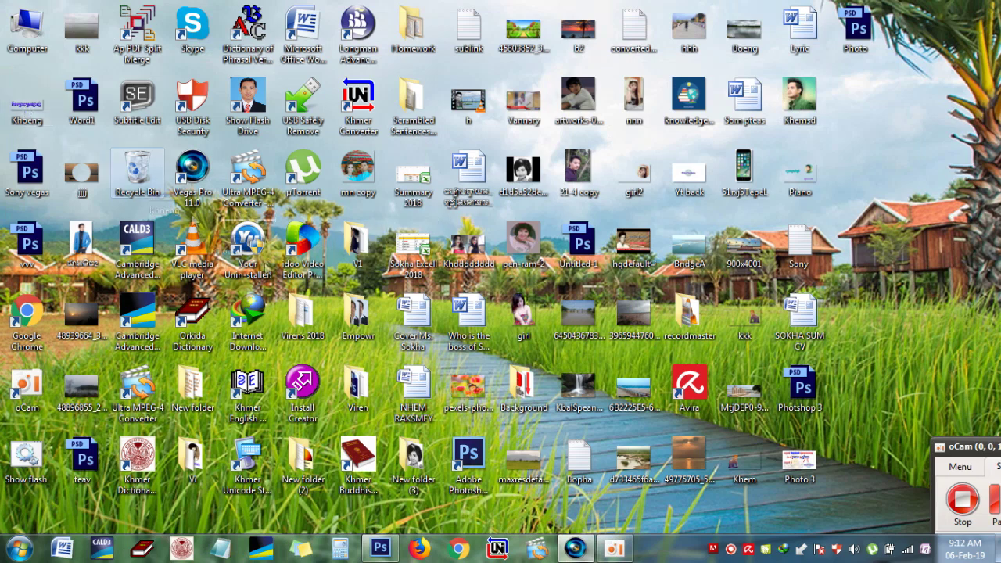
left_click(577, 550)
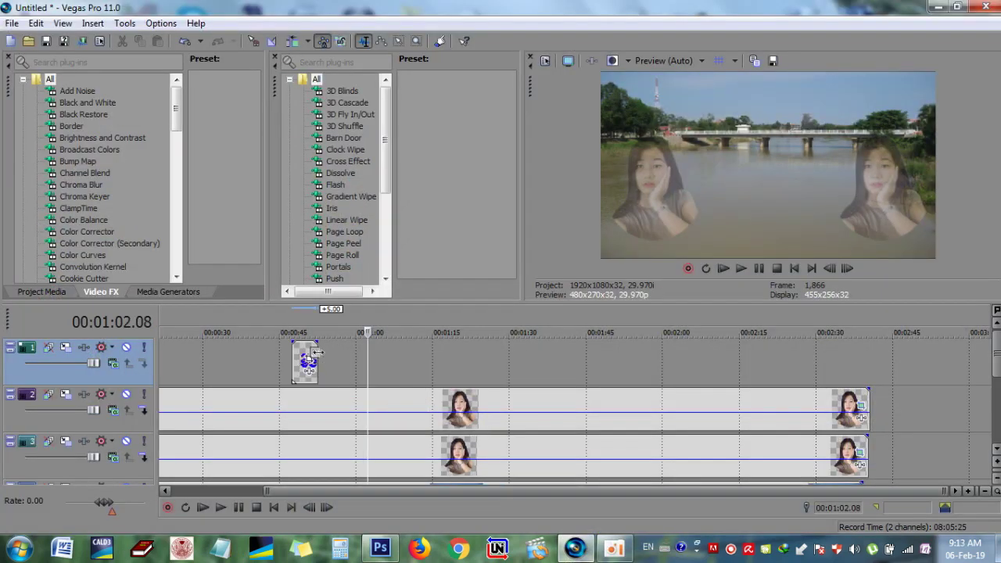
Lengthen the title clip on track 1 to run from the project start to the end of the portrait clips.
left_click_drag(309, 360, 883, 396)
left_click_drag(724, 374, 507, 366)
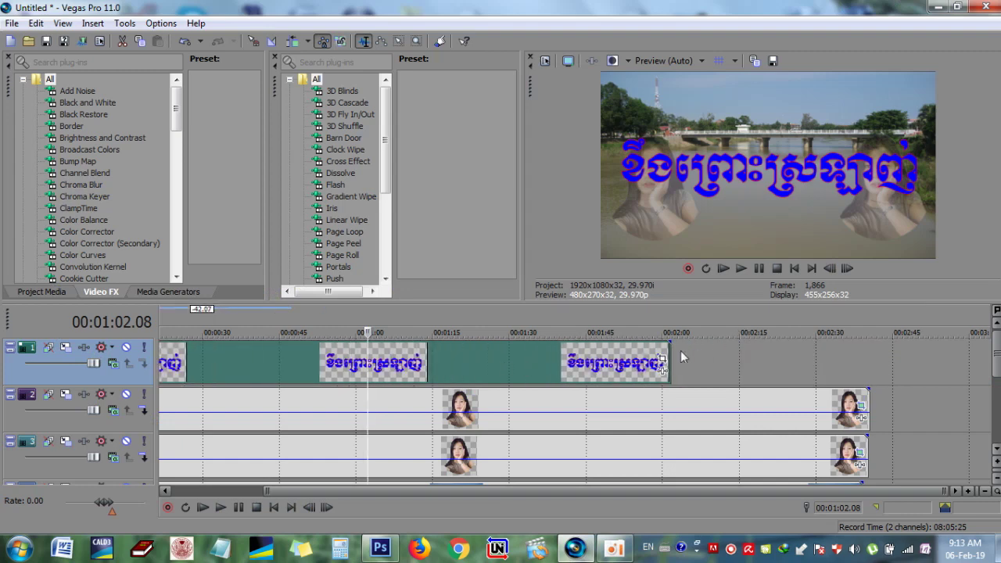
left_click_drag(612, 356, 812, 360)
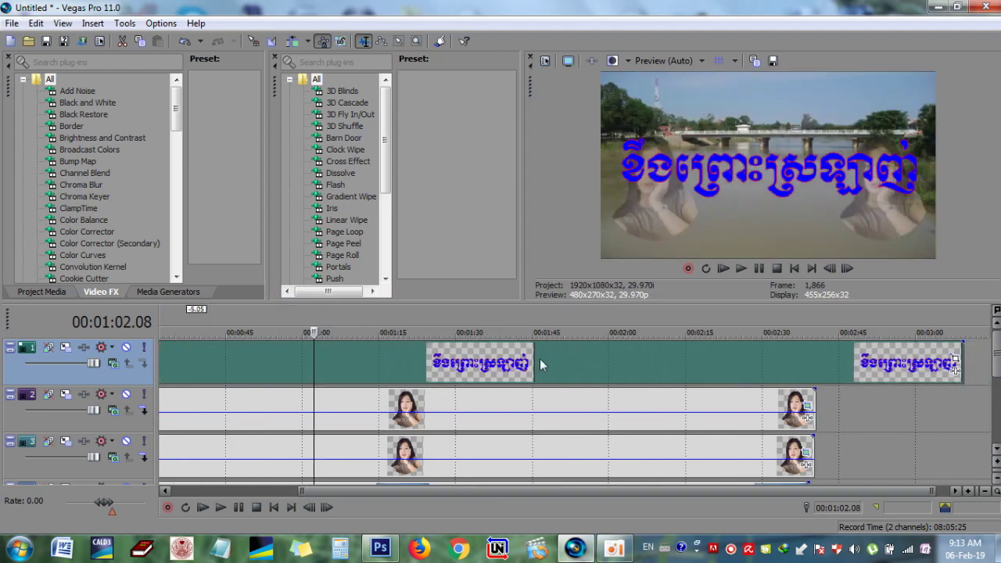
left_click_drag(963, 347, 816, 372)
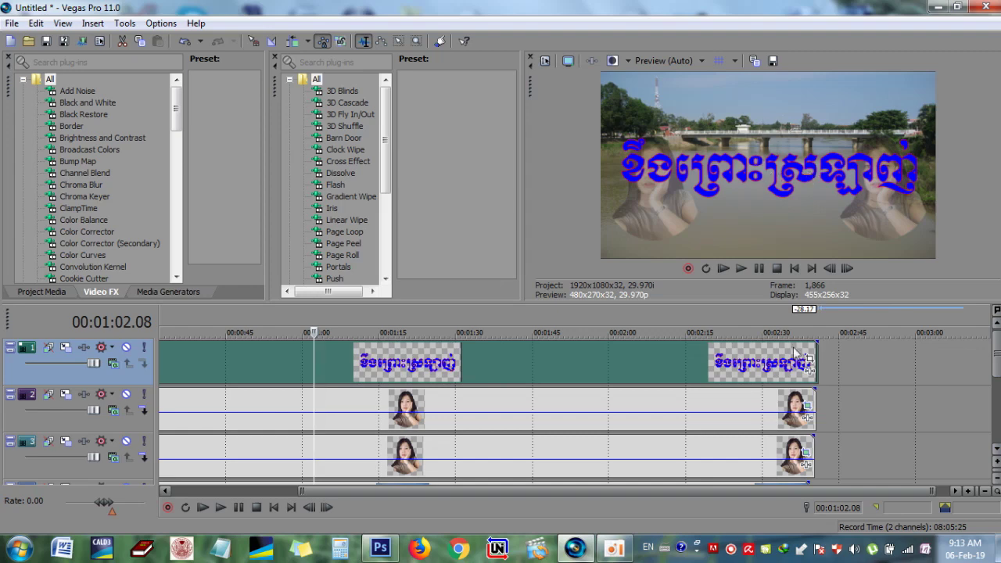
left_click(984, 492)
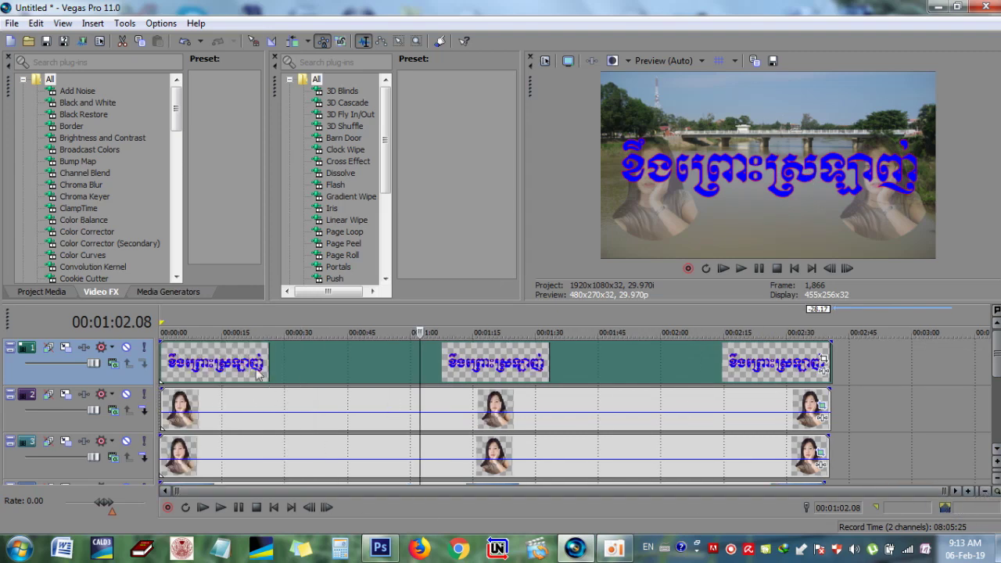
Shrink the title in the picture by enlarging its Pan/Crop frame to about 1,455 × 535, keeping it centered.
left_click(163, 360)
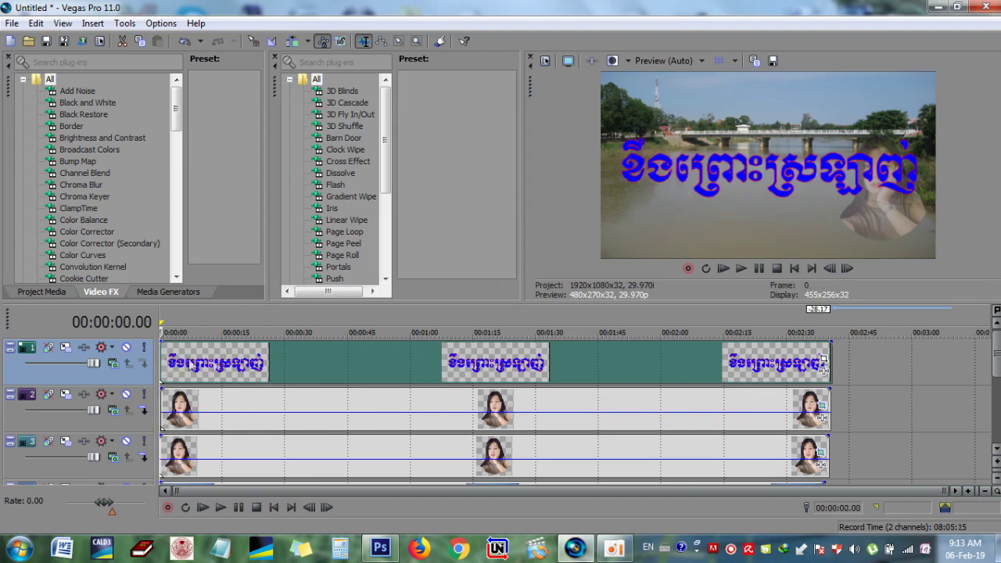
left_click(824, 361)
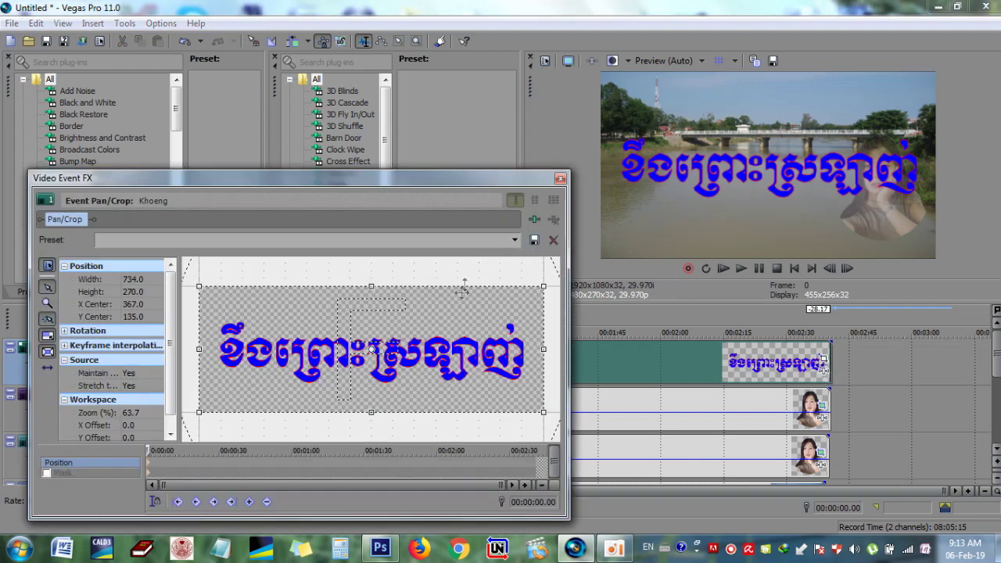
scroll(441, 329, "down", 5)
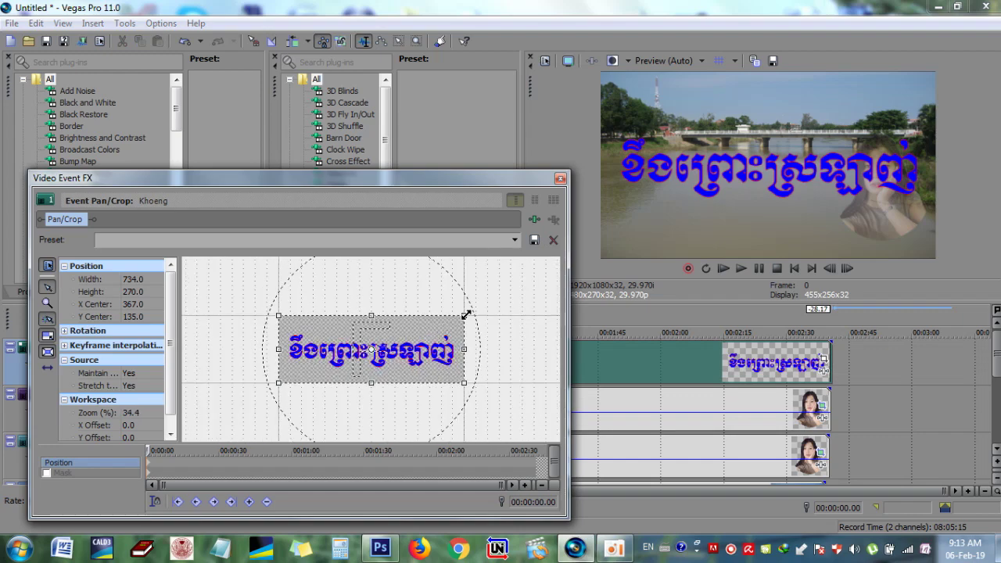
left_click_drag(467, 315, 557, 278)
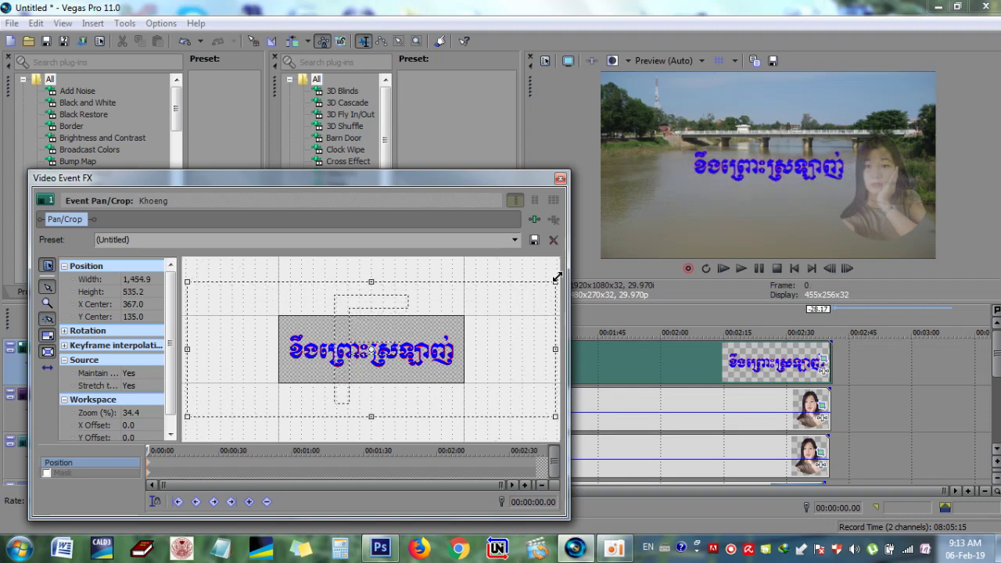
left_click(560, 178)
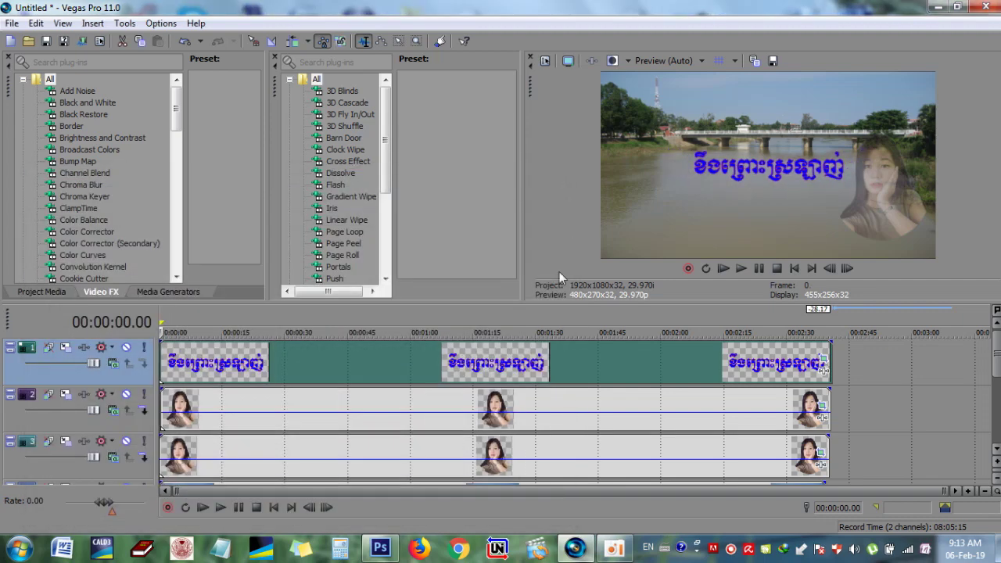
Move the portrait clip on track 2 to the project start and play the first seconds of the video.
left_click(245, 395)
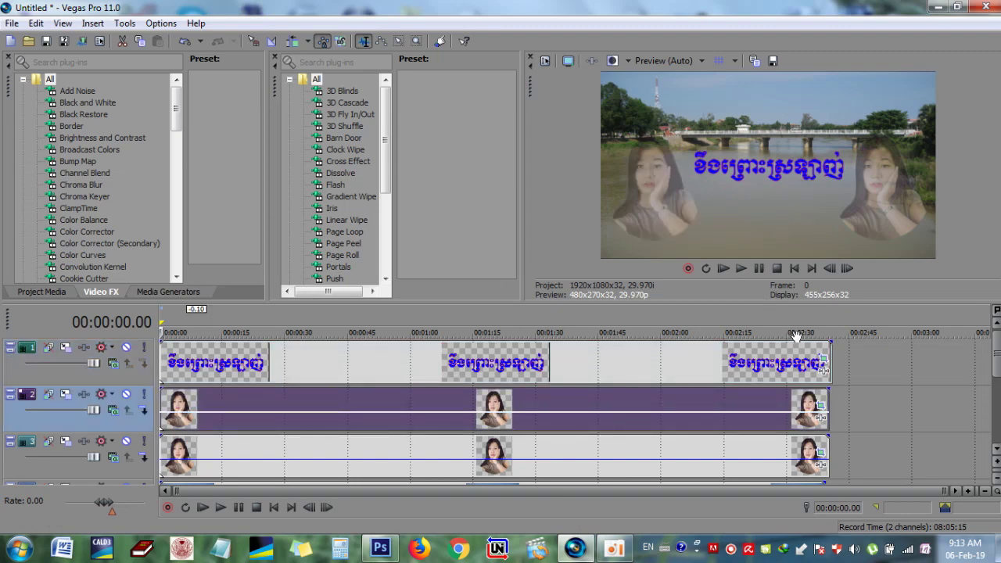
left_click(726, 270)
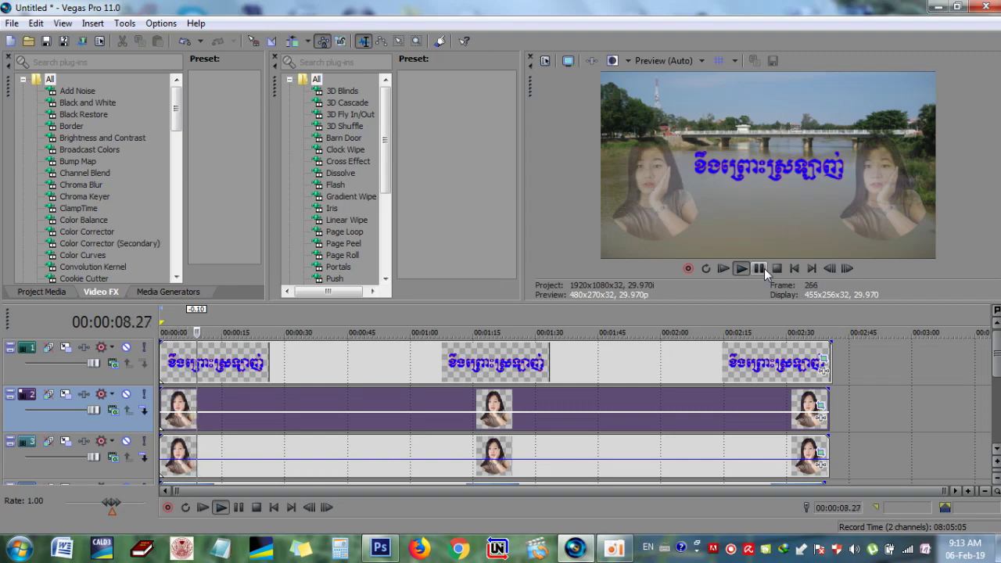
left_click(765, 268)
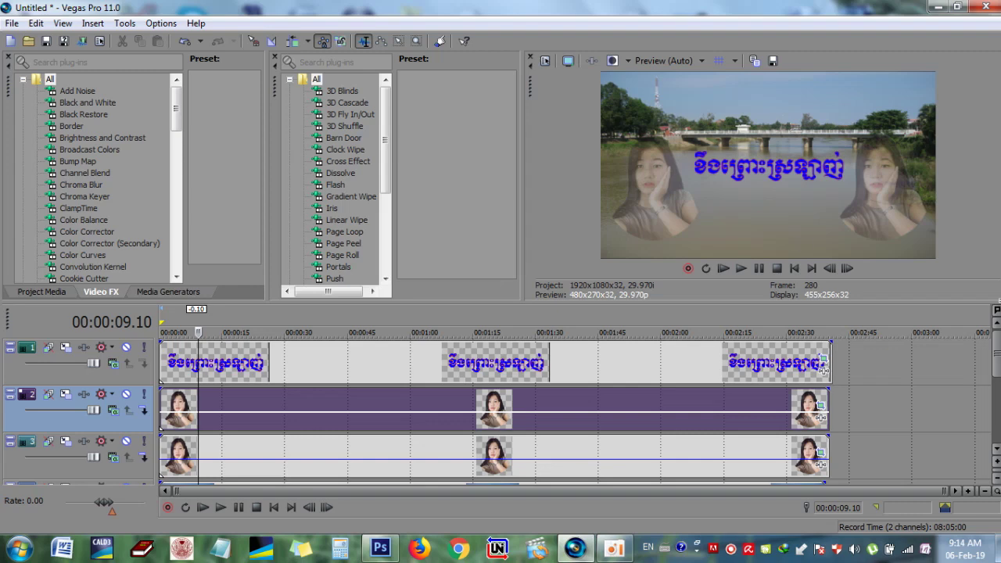
Examine how the portrait, river background and audio clips line up on tracks 3 to 5.
scroll(823, 368, "down", 2)
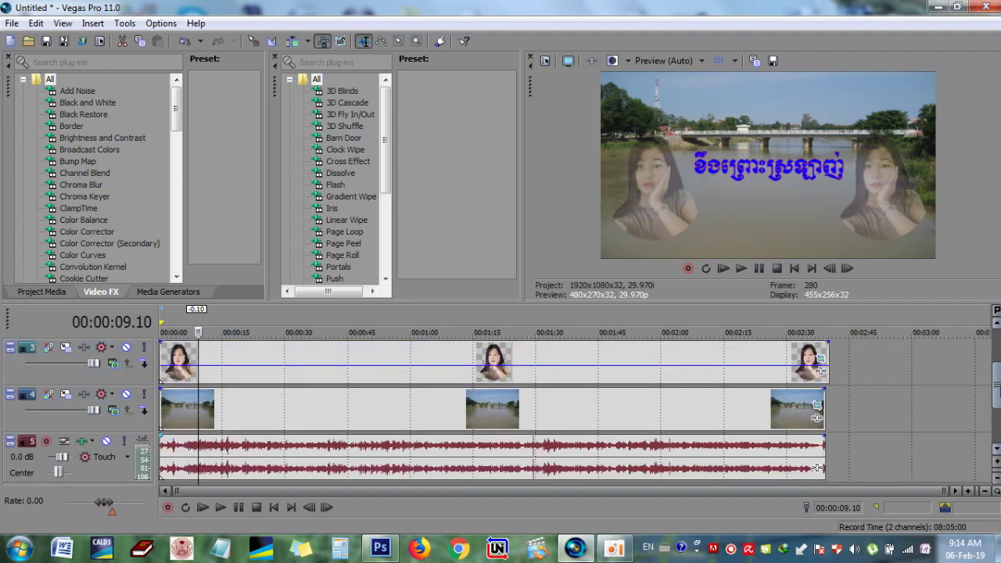
left_click(655, 454)
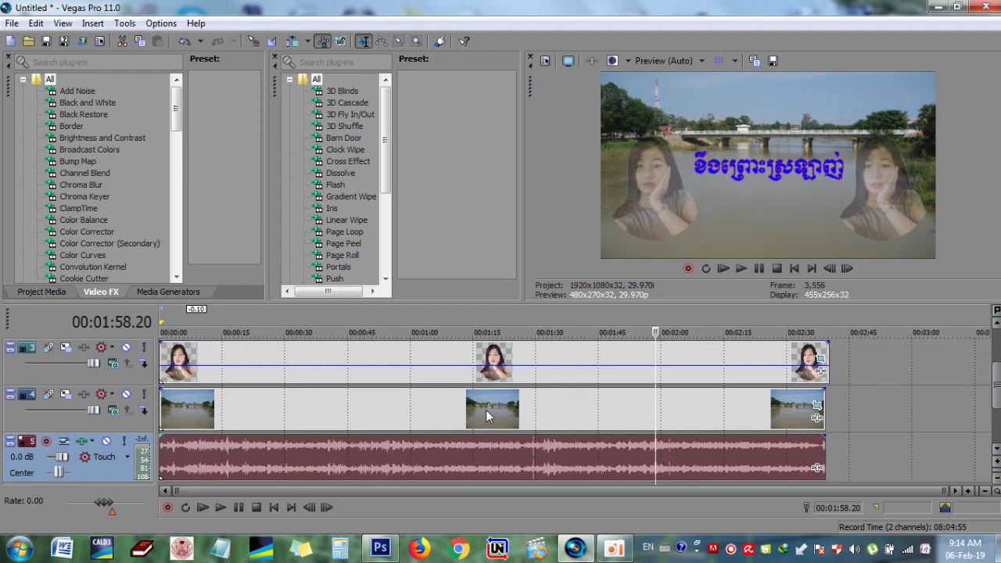
left_click(500, 458)
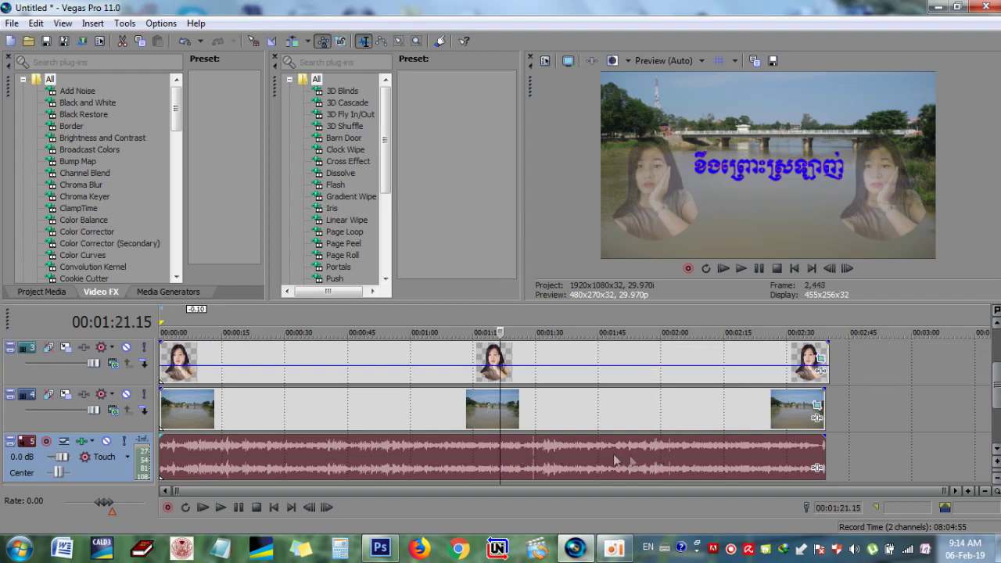
left_click(576, 410)
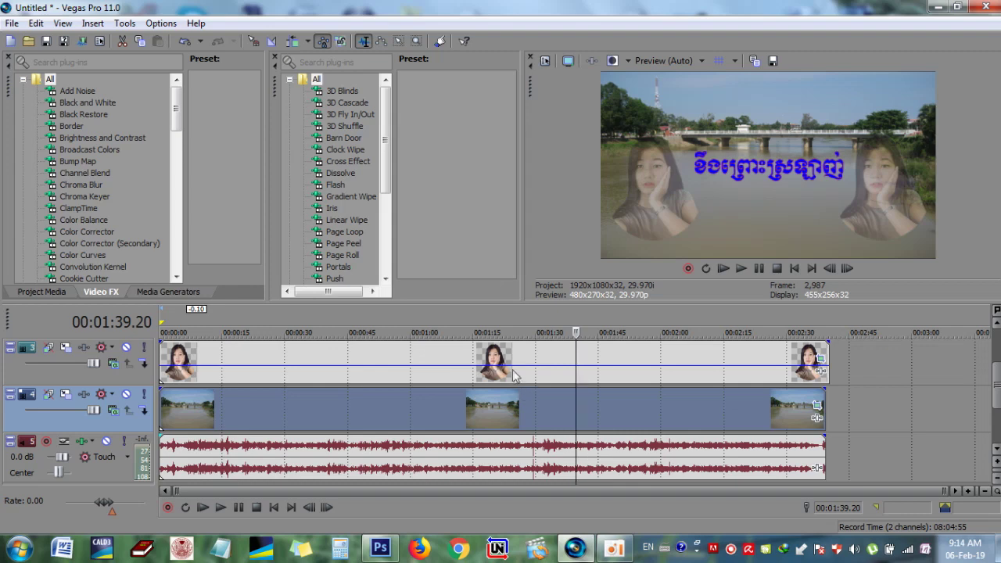
mouse_move(514, 373)
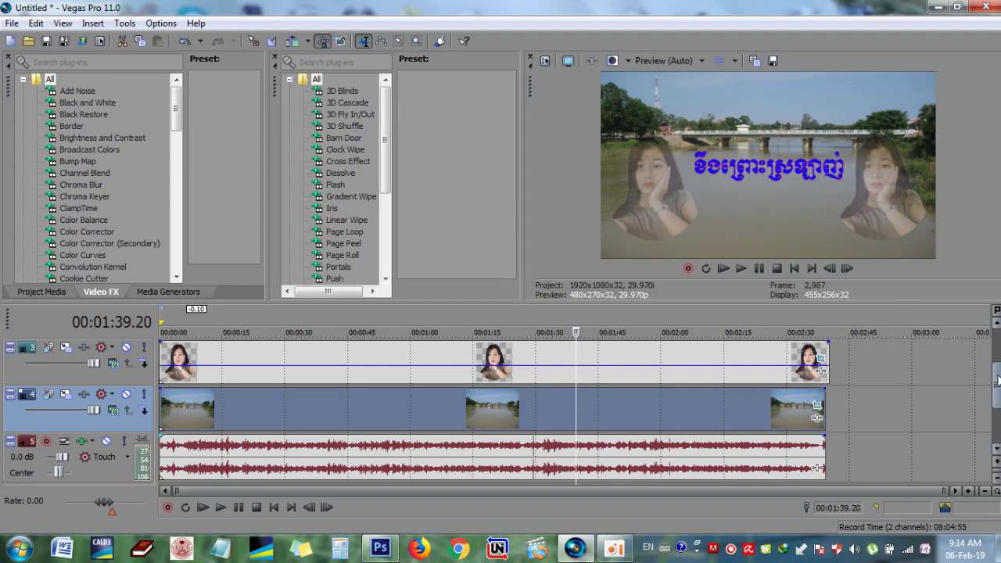
Select the time range of the whole song, from the project start to the audio end at about 00:02:39.
left_click_drag(998, 375, 998, 395)
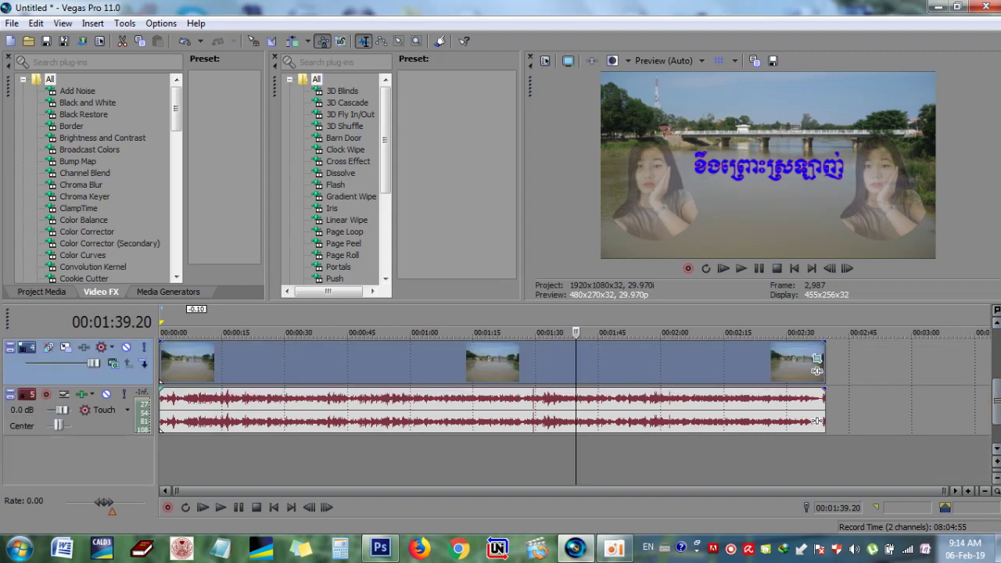
scroll(817, 373, "down", 1)
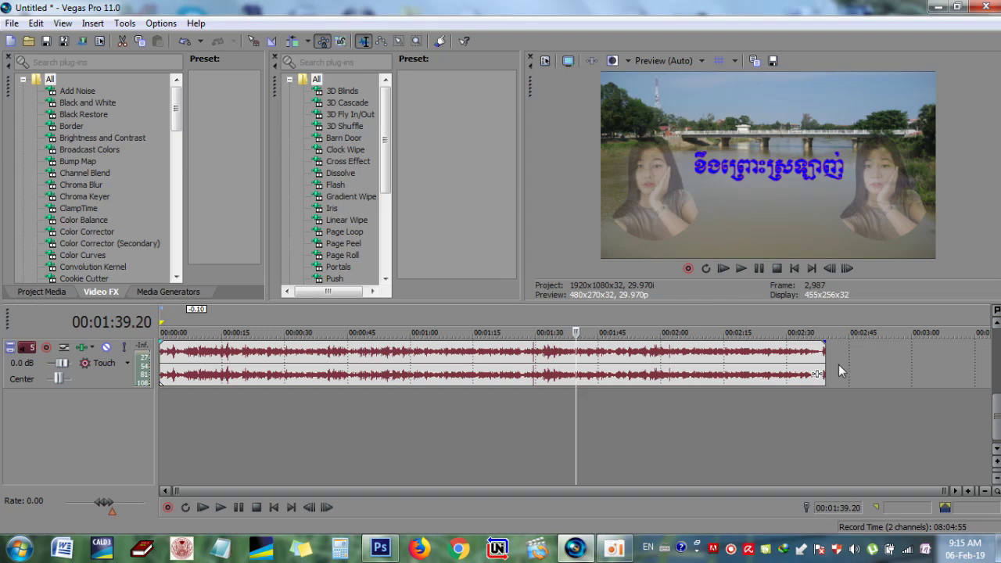
left_click(842, 352)
left_click(814, 407)
left_click(884, 363)
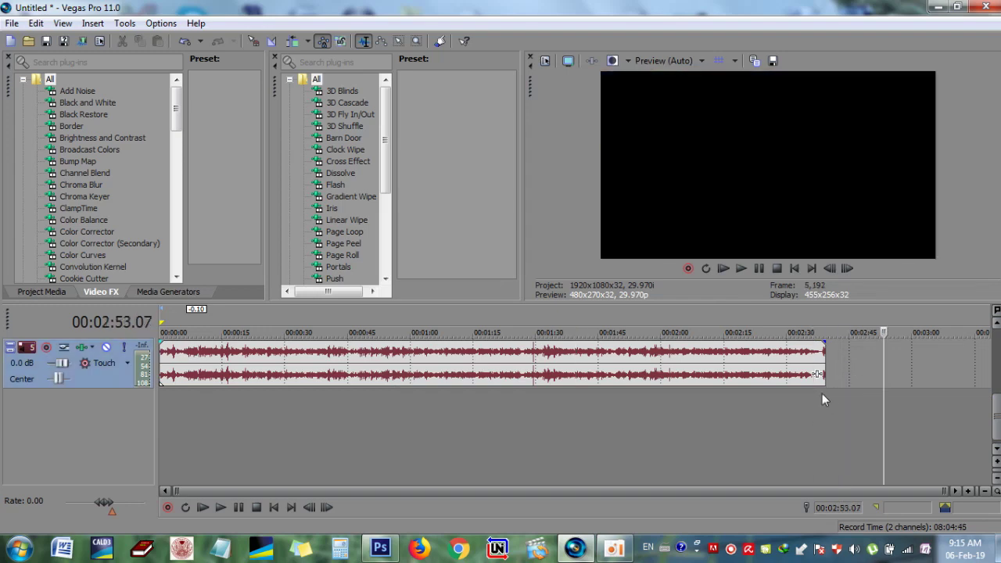
left_click_drag(827, 392, 2, 413)
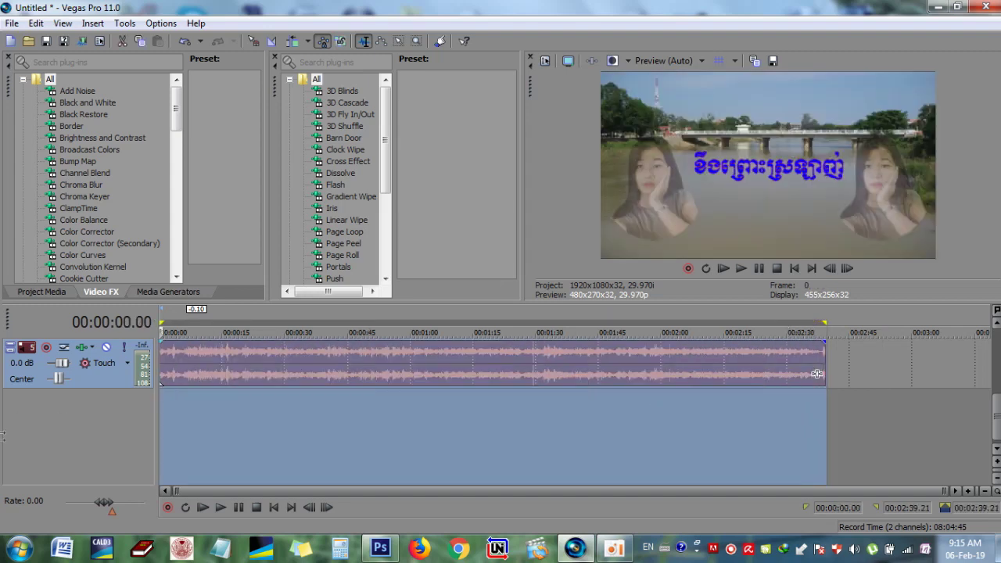
Open the render settings for the project and name the output file Khoeng.
left_click(12, 23)
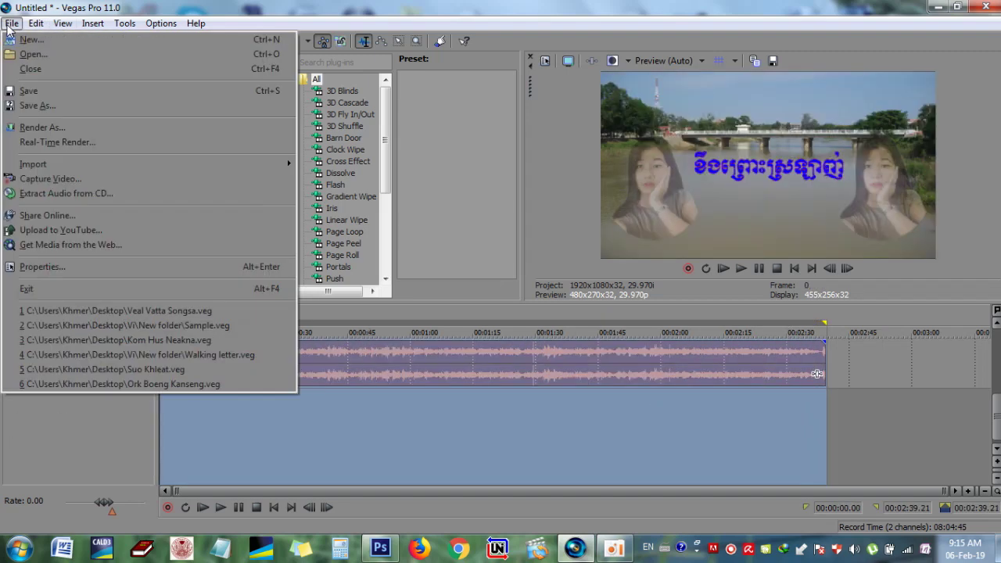
left_click(78, 125)
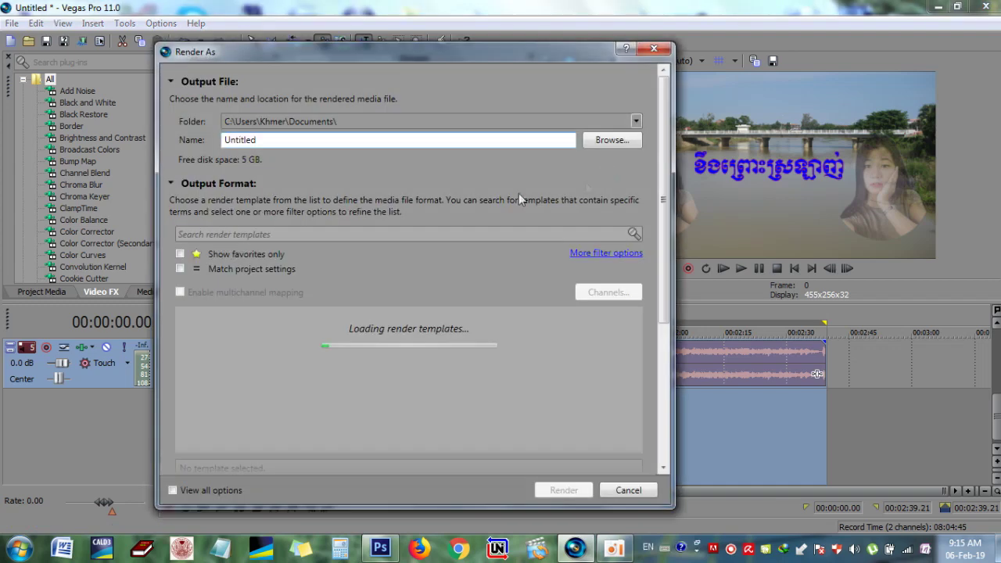
left_click(305, 144)
key("ctrl+a")
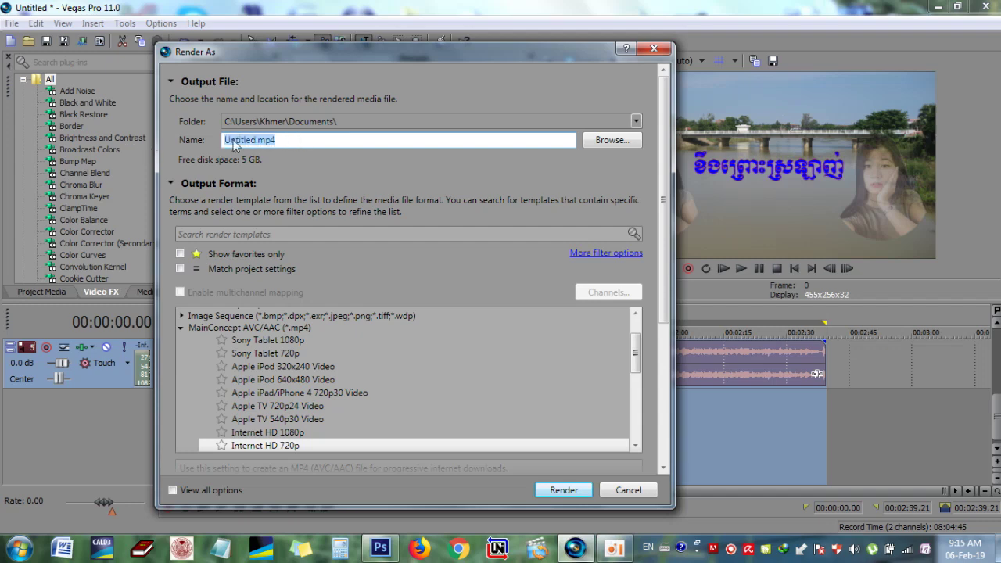
left_click(279, 141)
key("ctrl+a")
type("Khoeng")
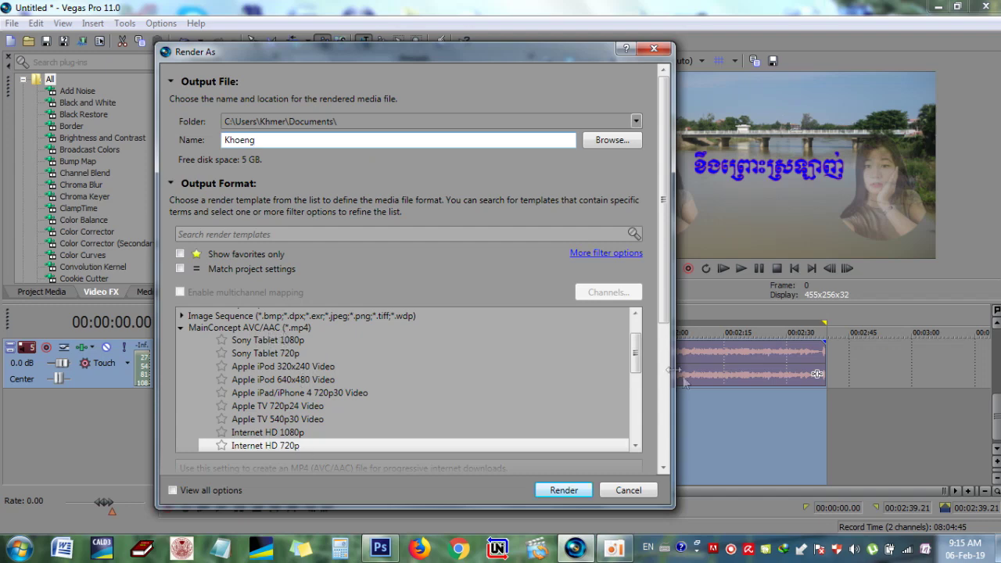
Choose the Internet 480p widescreen template of the MainConcept AVC/AAC (*.mp4) format for the output.
left_click_drag(634, 354, 635, 364)
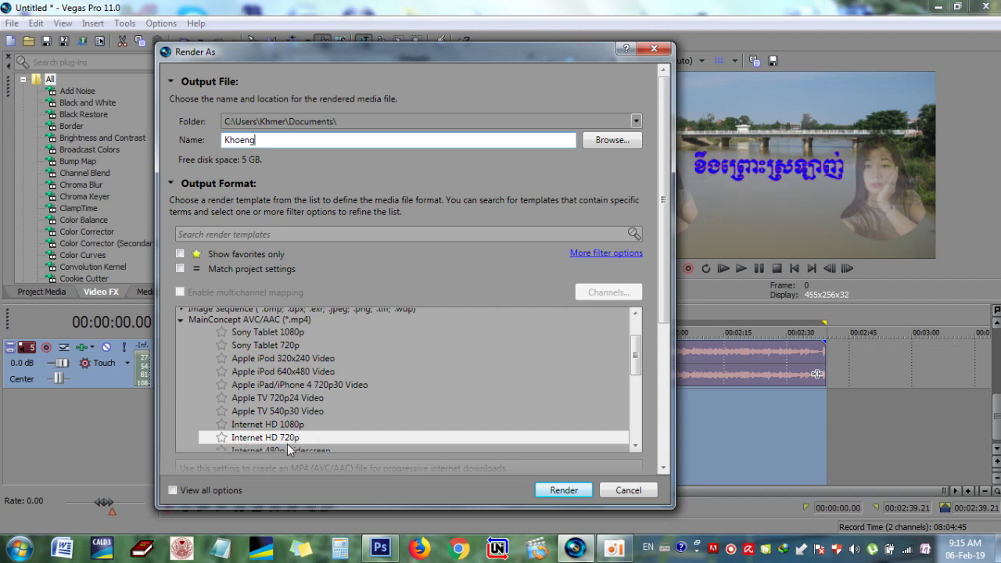
left_click_drag(635, 356, 637, 372)
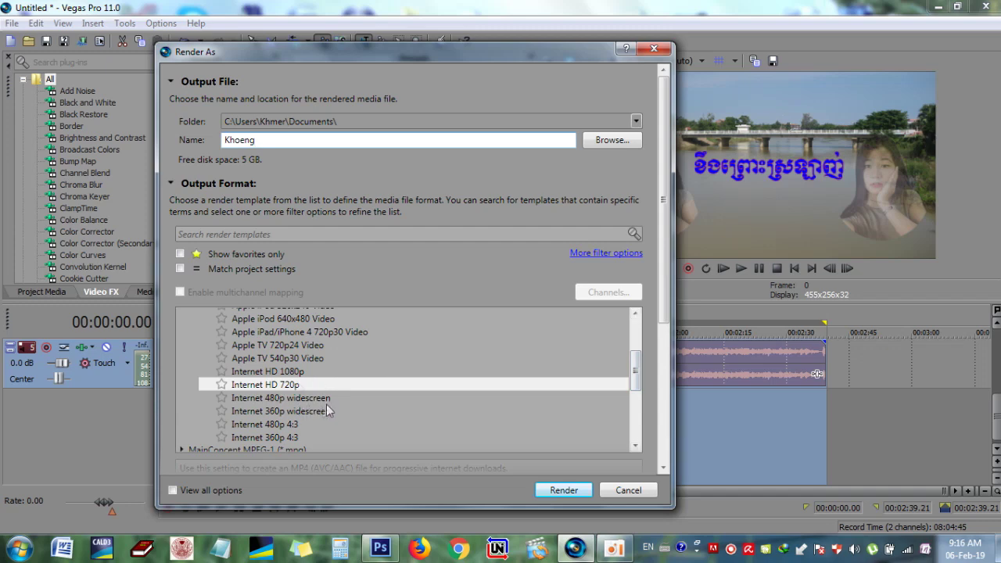
key("Down")
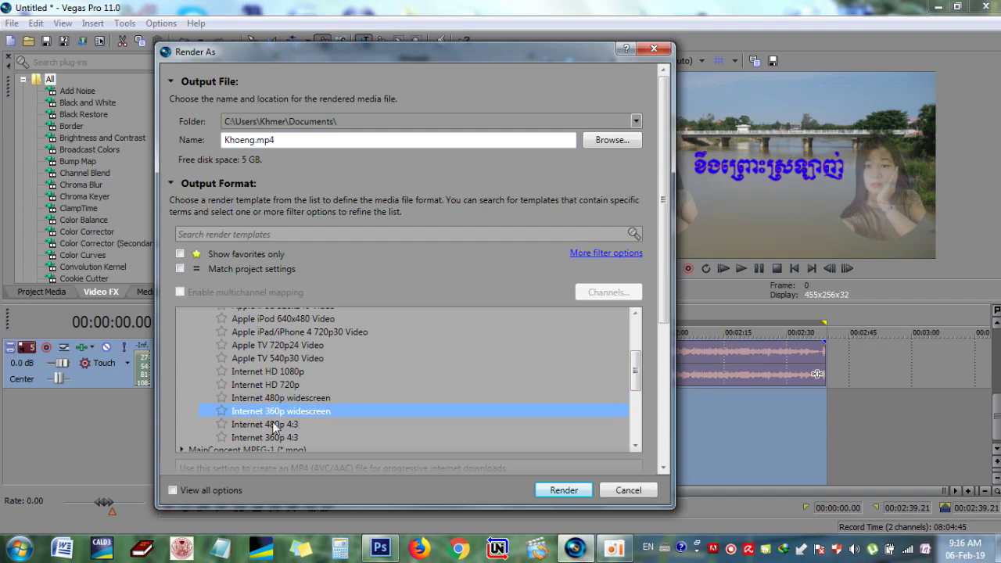
left_click(275, 401)
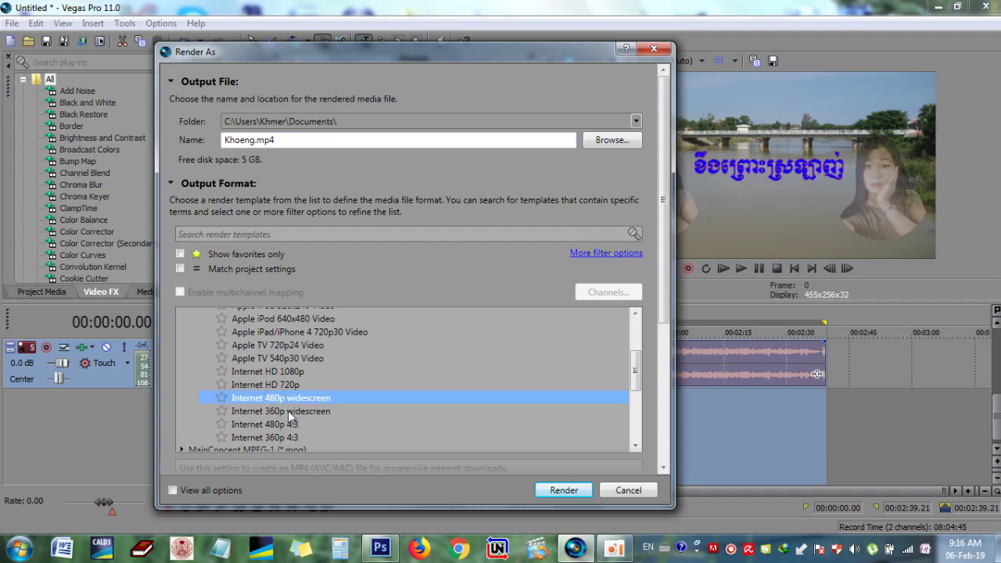
Switch between the Internet 360p and 480p widescreen templates, ending on 480p, and close the render settings without rendering.
left_click(286, 413)
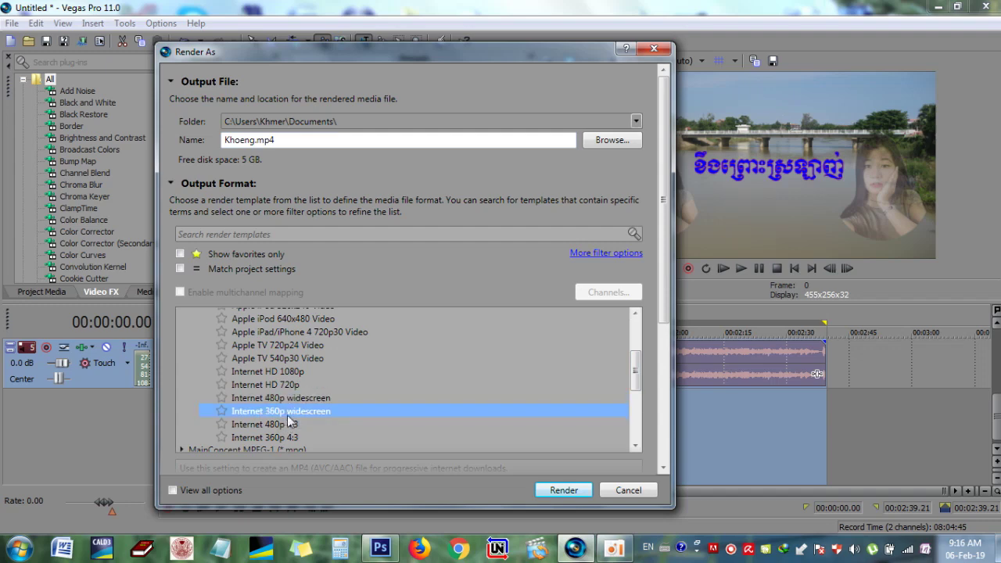
left_click(297, 399)
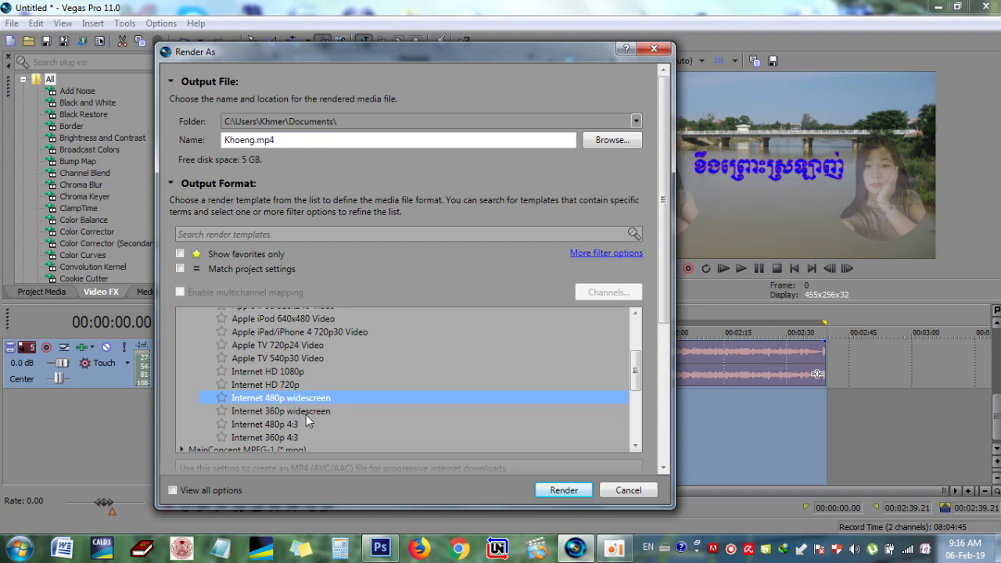
left_click(308, 418)
left_click(305, 402)
left_click(306, 413)
left_click(303, 400)
left_click(307, 415)
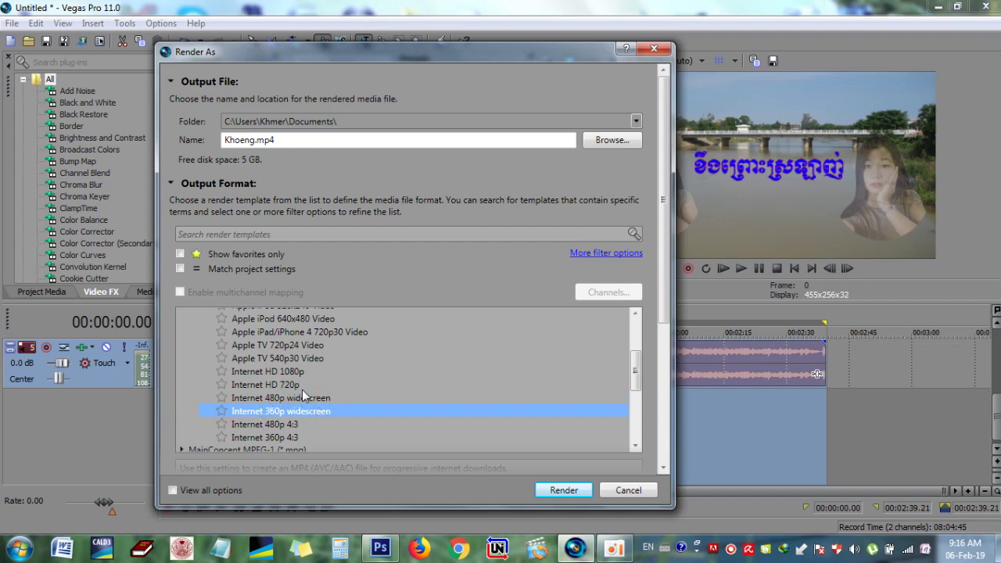
left_click(299, 398)
left_click(298, 414)
left_click(309, 398)
left_click(309, 410)
left_click(311, 399)
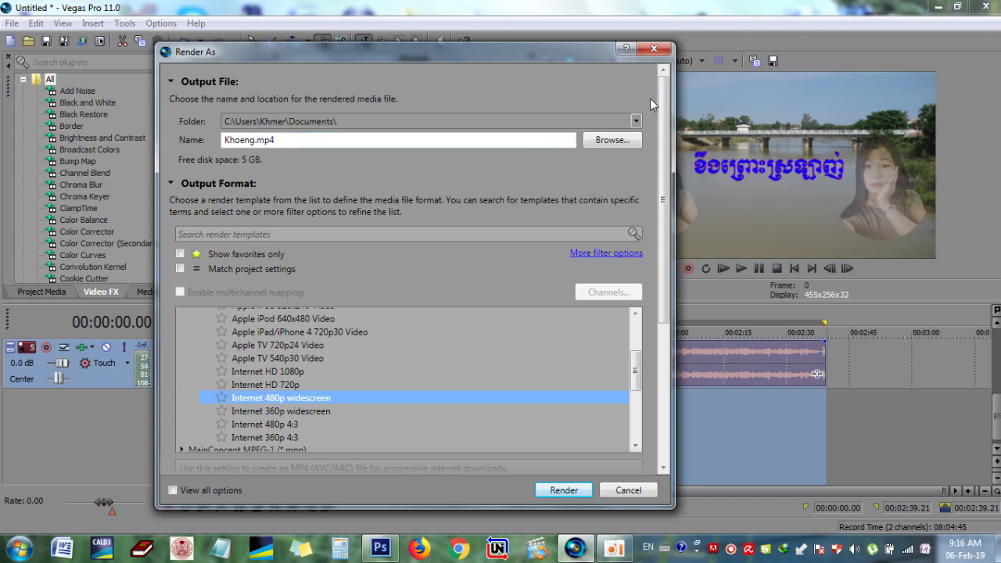
left_click(654, 49)
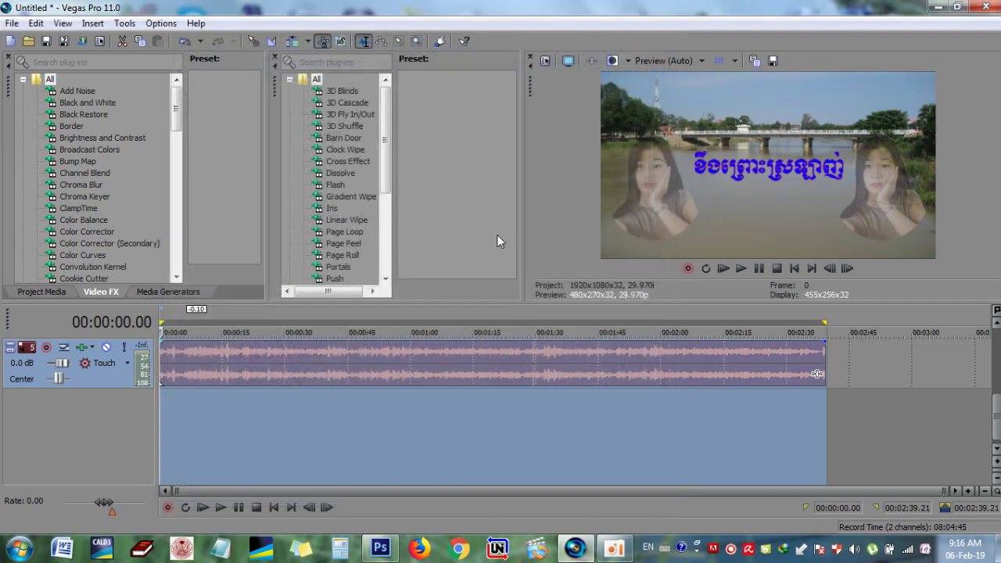